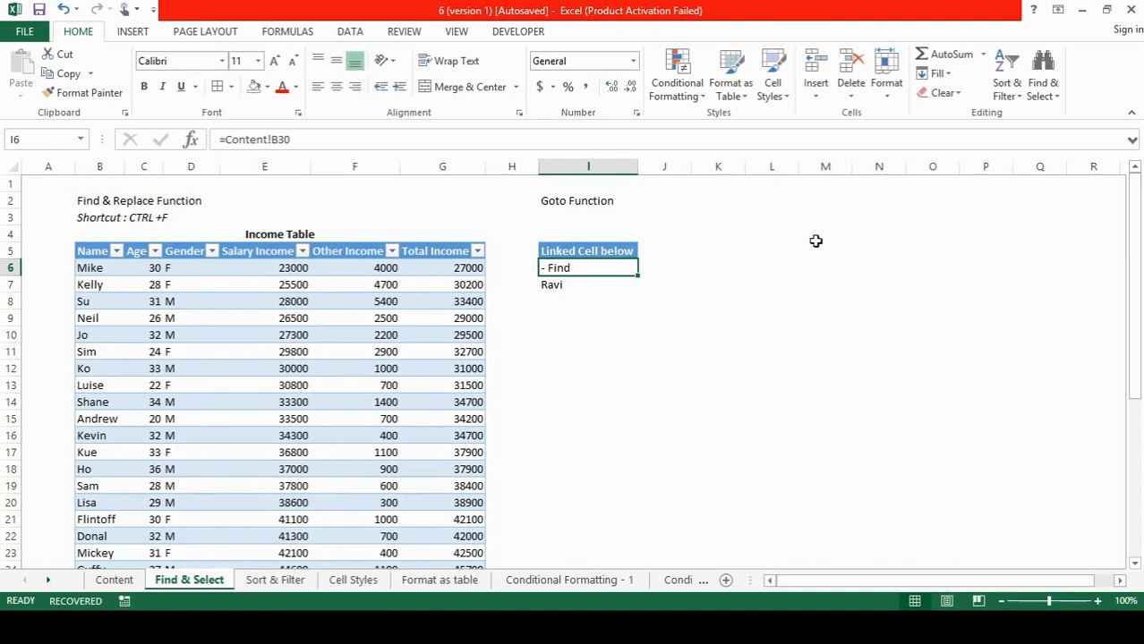
Jump from linked cell I6 to its source on the Content sheet, and return to it with Go To.
key("ctrl+bracketleft")
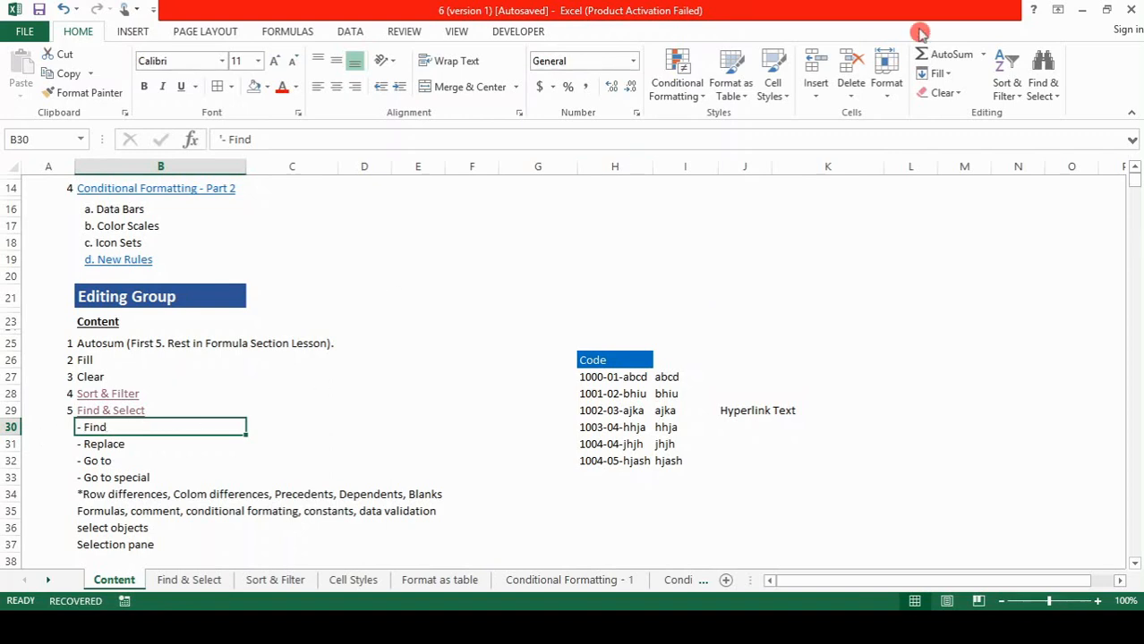
left_click(1045, 90)
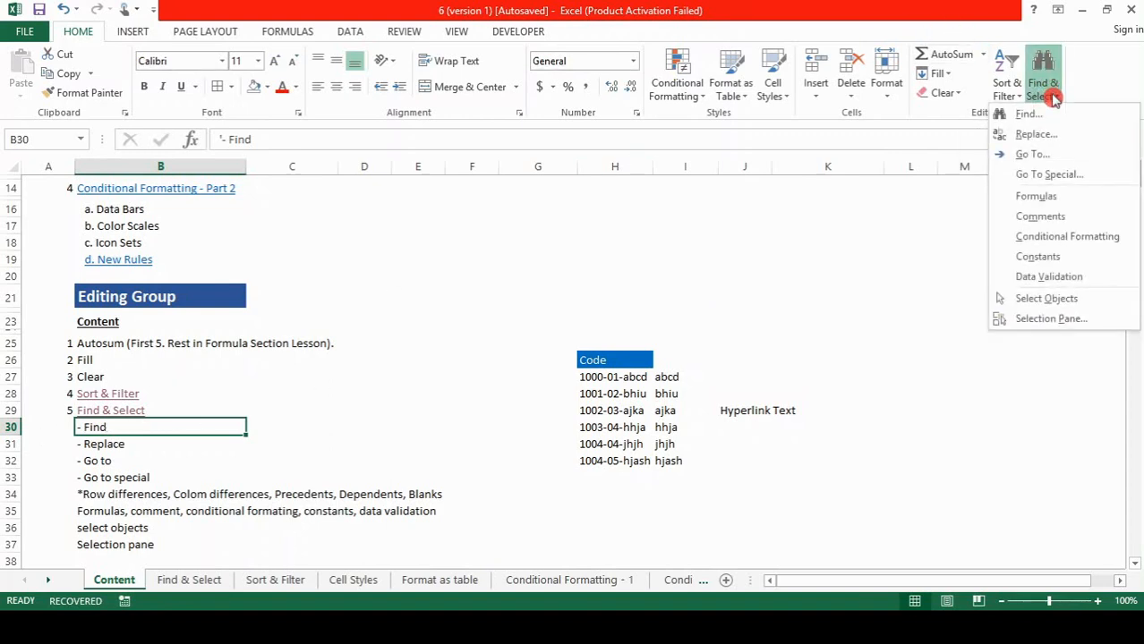
left_click(1031, 154)
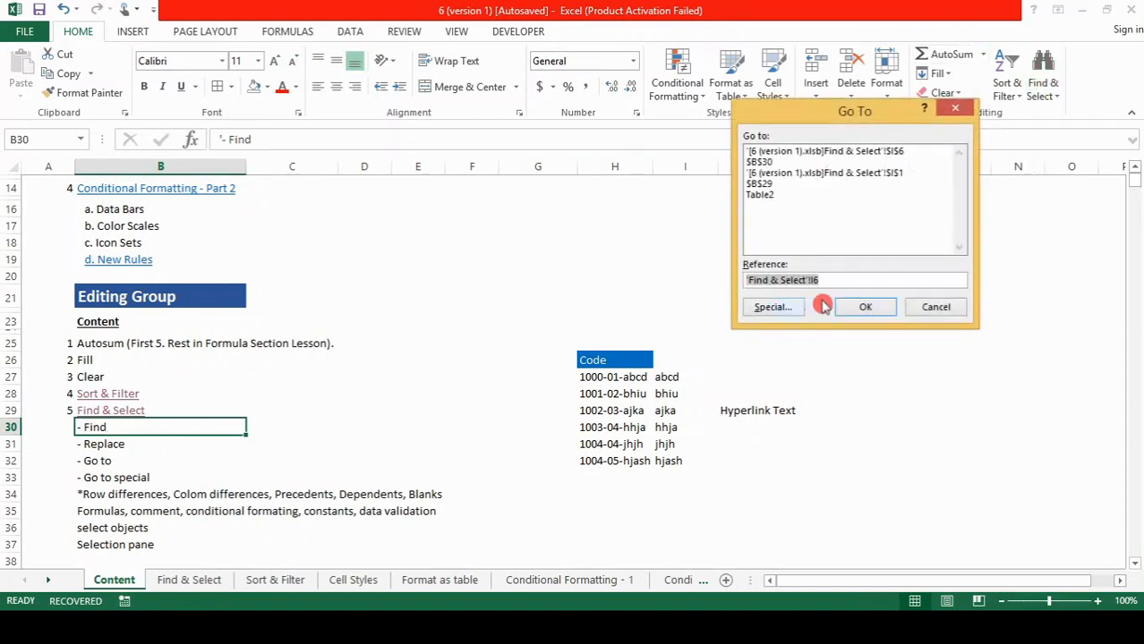
left_click(866, 318)
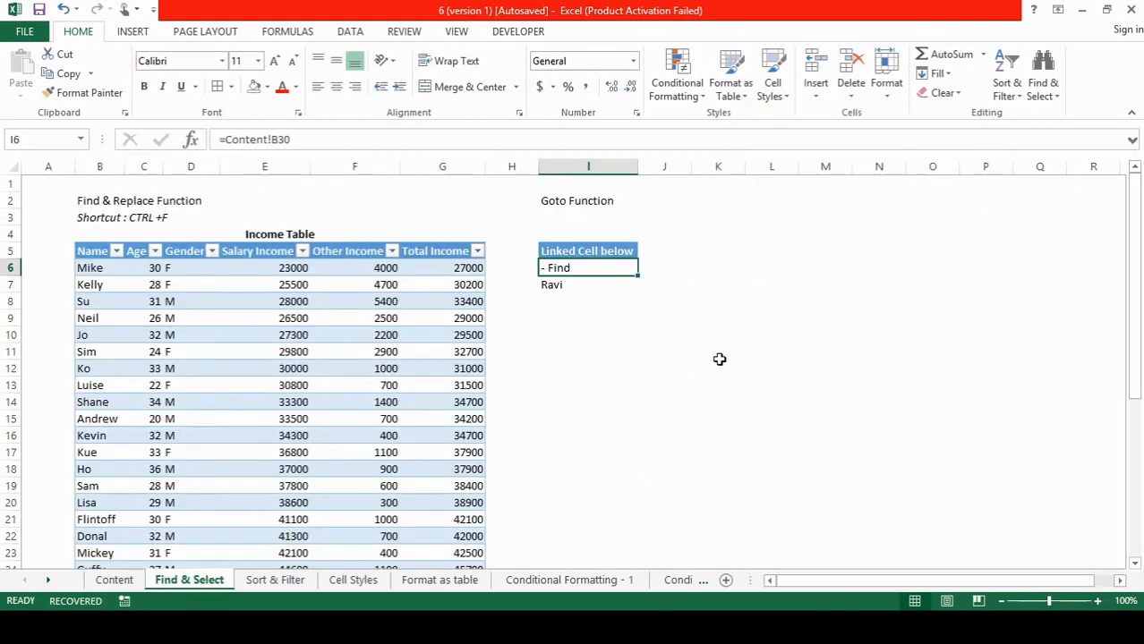
Follow linked cell I7 to its source on the Sort & Filter sheet, and go back with Go To.
key("Down")
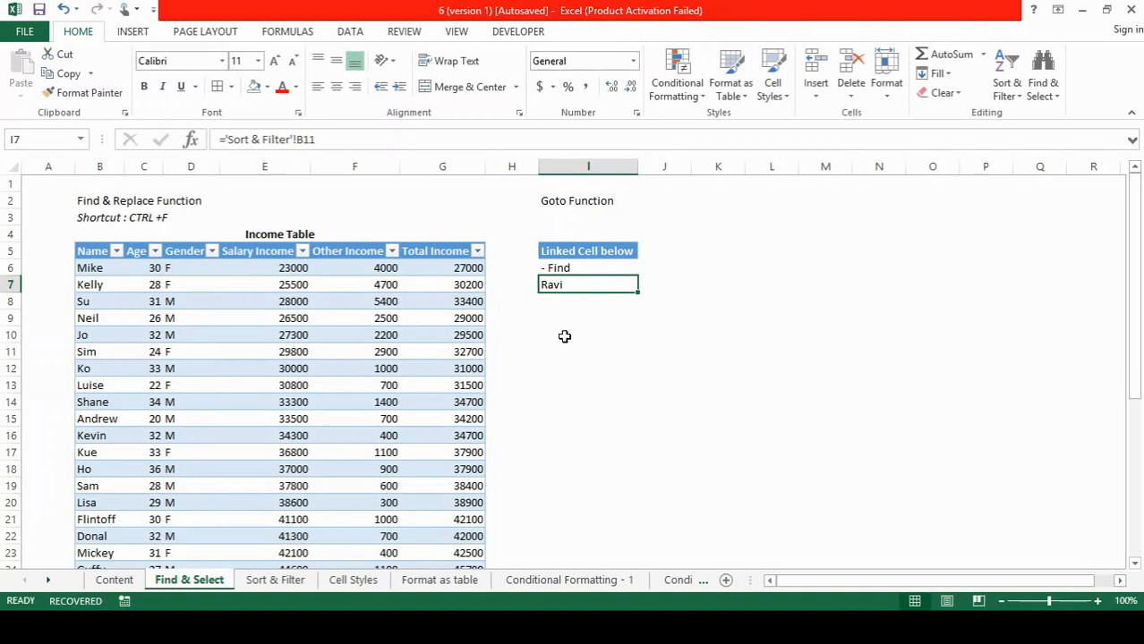
key("ctrl+bracketleft")
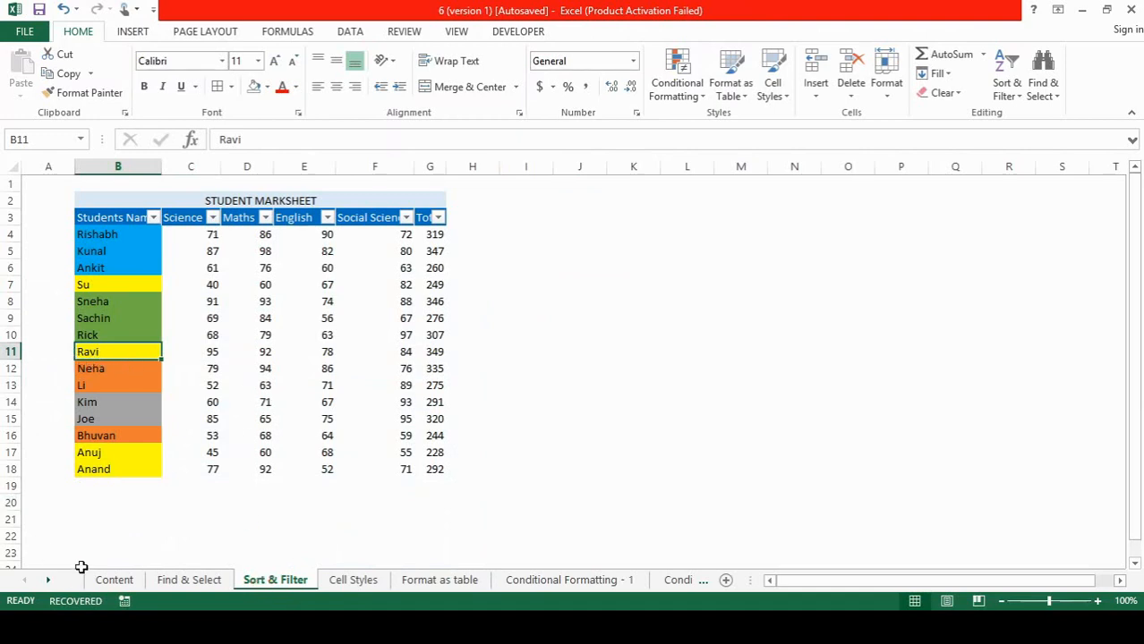
left_click(1051, 100)
left_click(1034, 153)
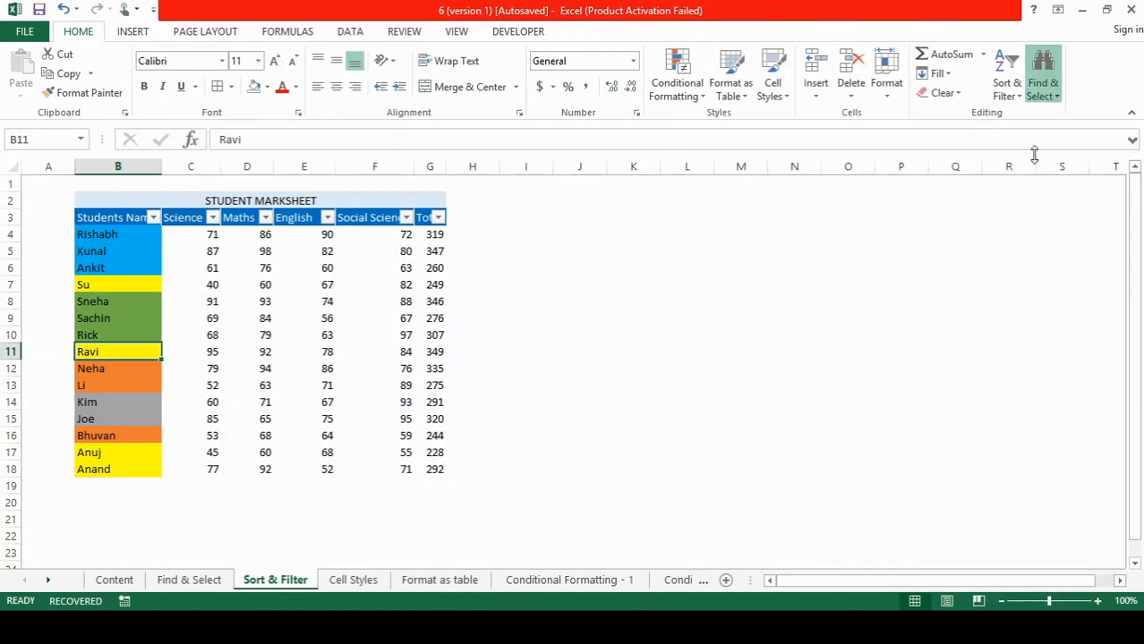
left_click(864, 307)
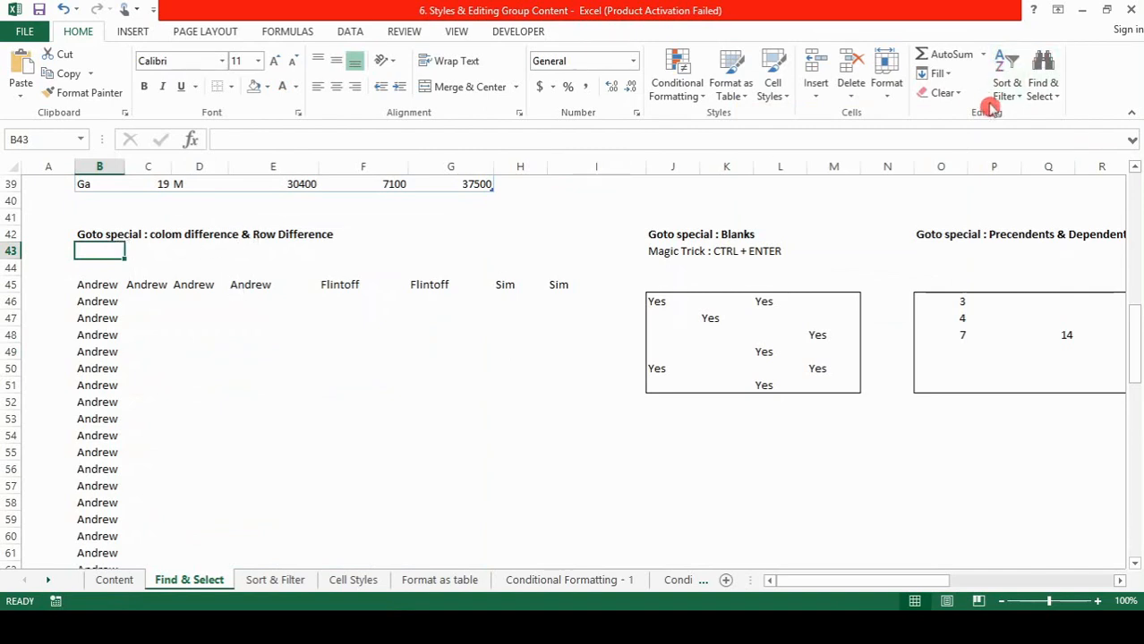
left_click(1049, 89)
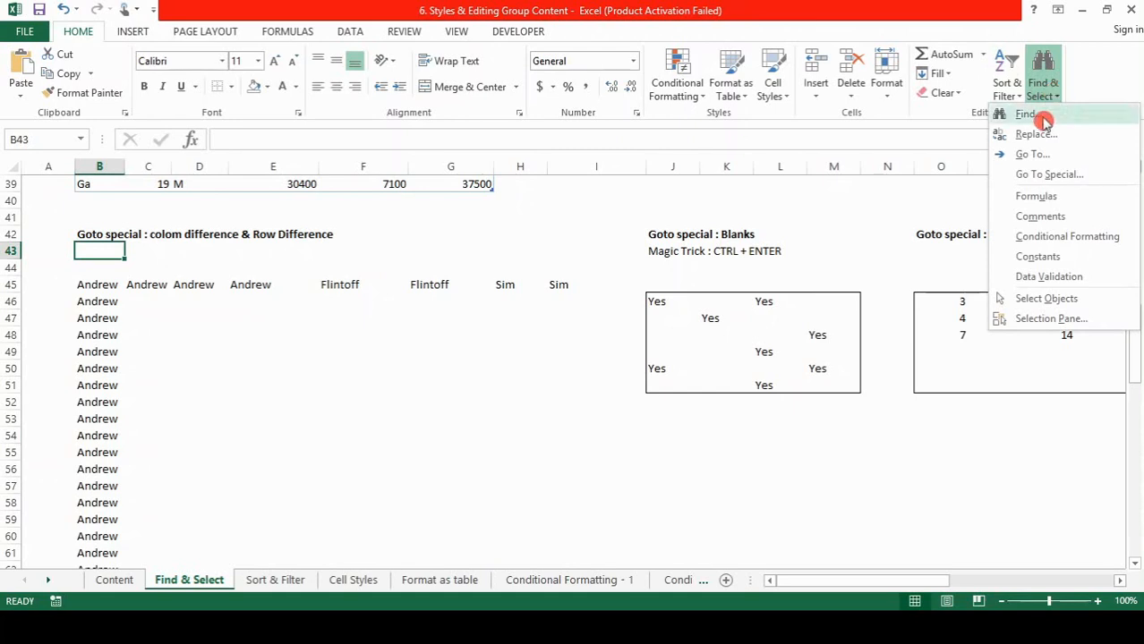
left_click(1035, 178)
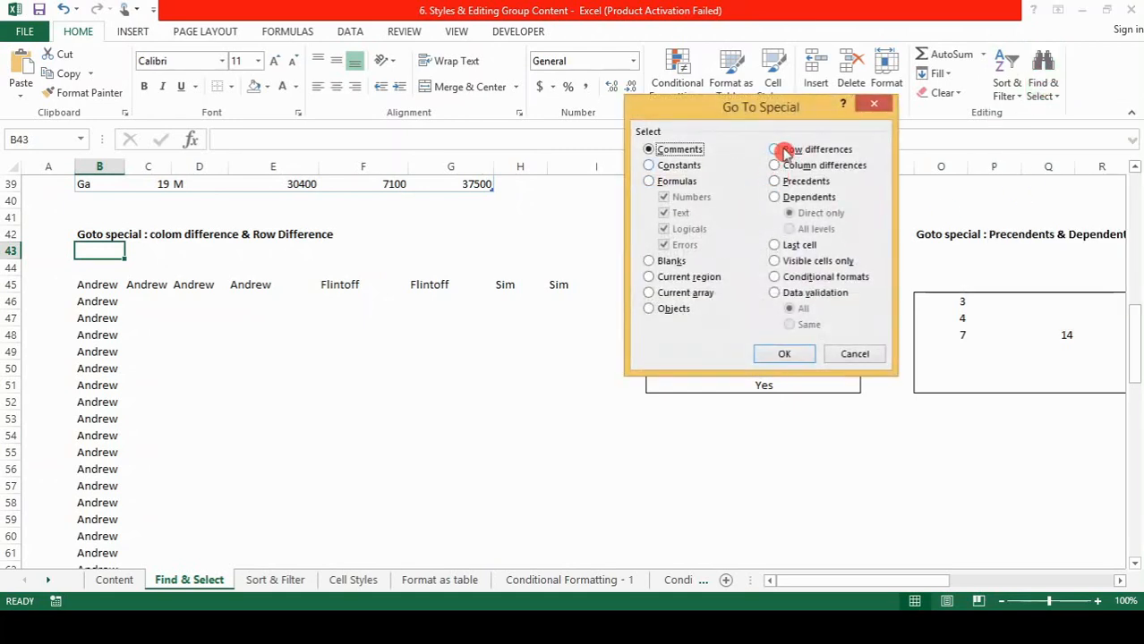
left_click(848, 355)
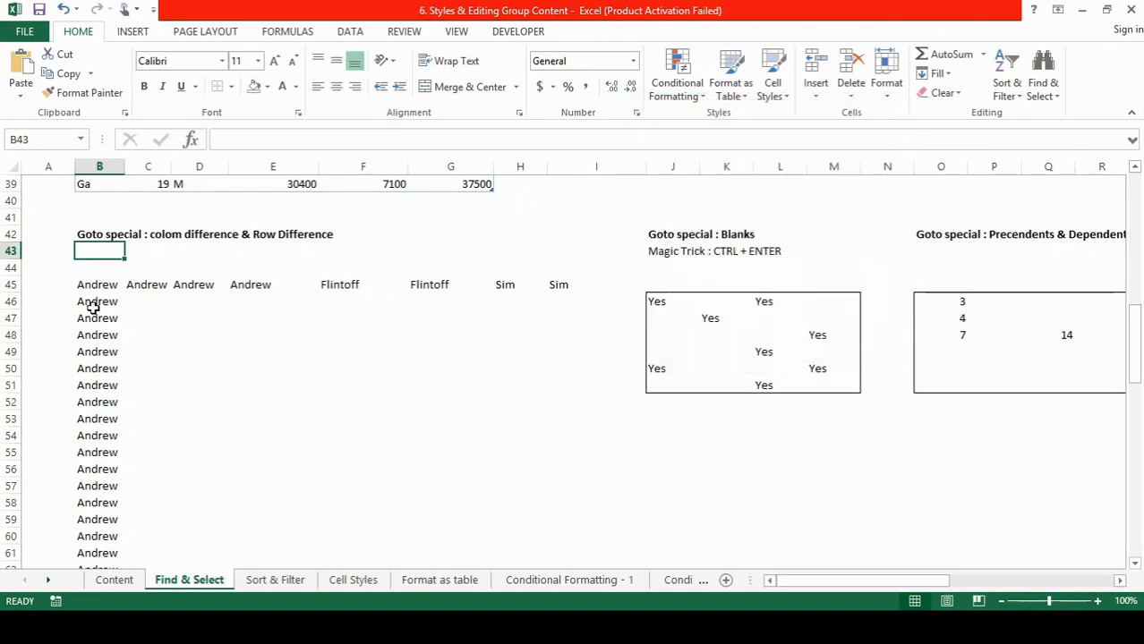
Examine the list of names in column B from B45 downwards to see where the entries change.
left_click(98, 286)
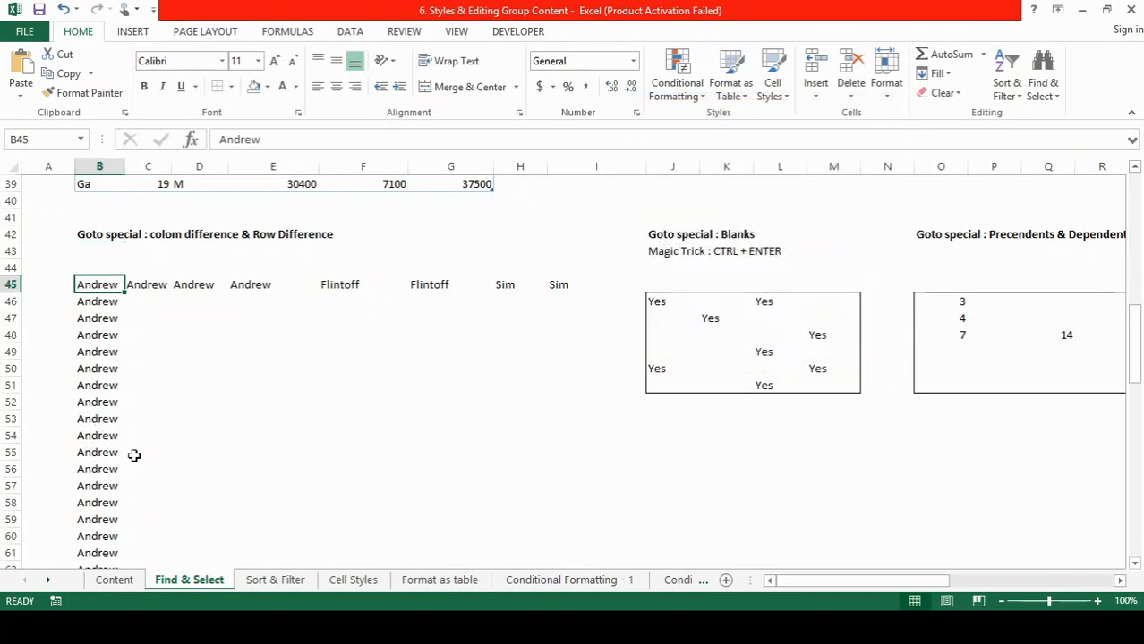
key("Down")
key("Down")
key("Down")
key("Down")
key("Down")
key("Down")
key("Down")
key("Down")
key("Down")
key("Down")
key("Down")
key("Down")
key("Down")
key("Down")
key("Down")
key("Down")
key("Down")
key("Down")
key("Down")
key("Down")
key("Down")
key("Down")
key("Down")
key("Down")
key("Down")
key("Down")
key("Down")
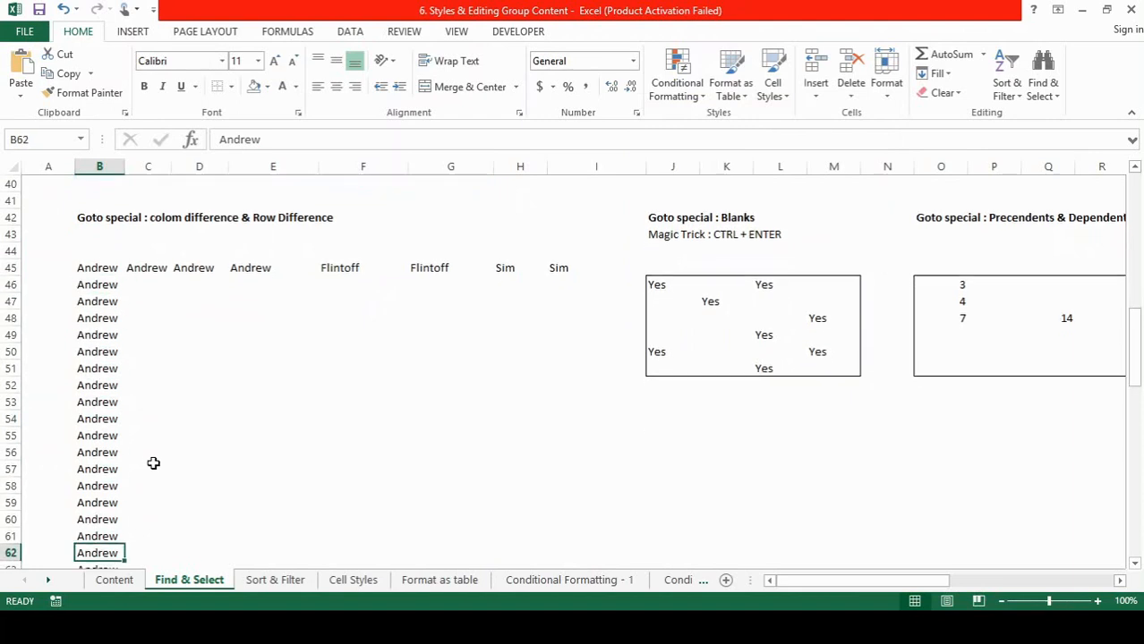
key("Up")
key("Up")
key("Up")
key("Up")
key("Up")
key("Up")
key("Up")
key("Up")
key("Down")
key("Down")
key("Down")
key("Down")
key("Down")
key("Down")
key("Down")
key("Down")
key("Down")
key("Down")
key("Down")
key("Down")
key("Down")
key("Down")
key("Down")
key("Down")
key("Down")
key("Down")
key("Down")
key("Down")
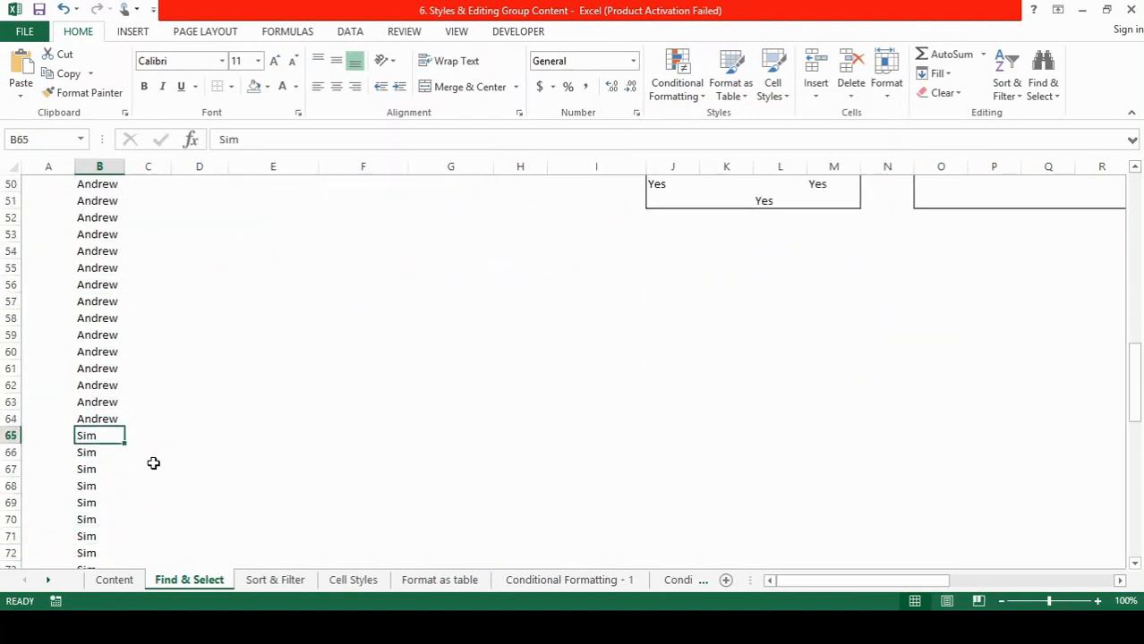
key("Down")
key("Down")
key("Down")
key("Down")
key("Down")
key("Down")
key("Down")
key("Down")
key("Down")
key("Down")
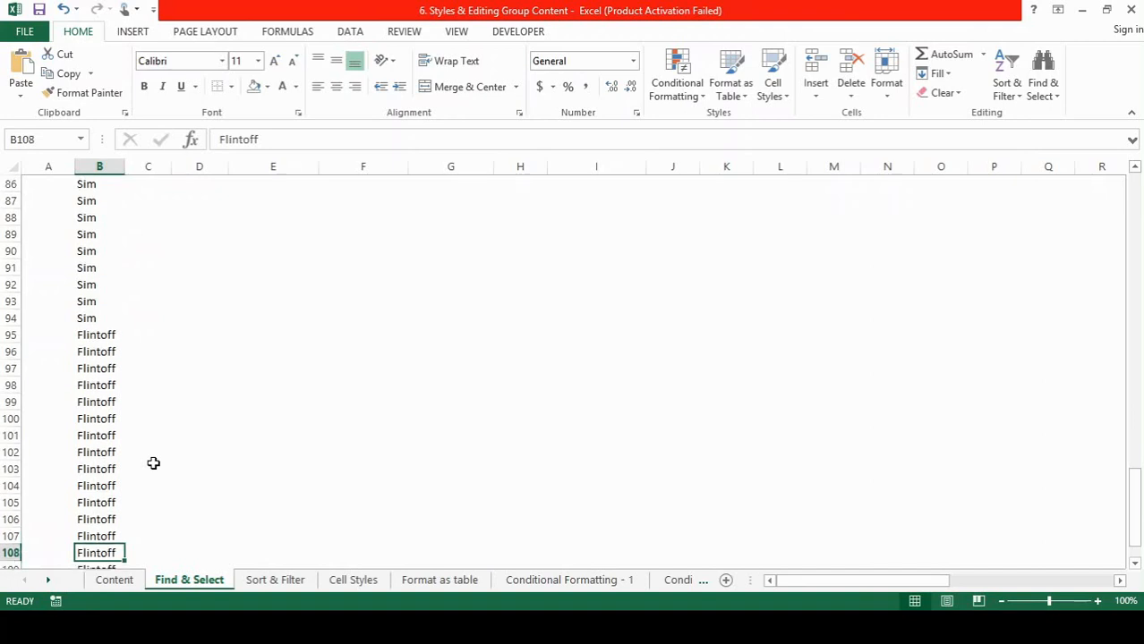
key("Up")
key("Up")
key("Up")
key("Up")
key("Up")
key("Up")
key("Up")
key("Up")
key("Up")
key("Up")
key("Up")
key("Up")
key("Up")
key("Up")
key("Up")
key("Up")
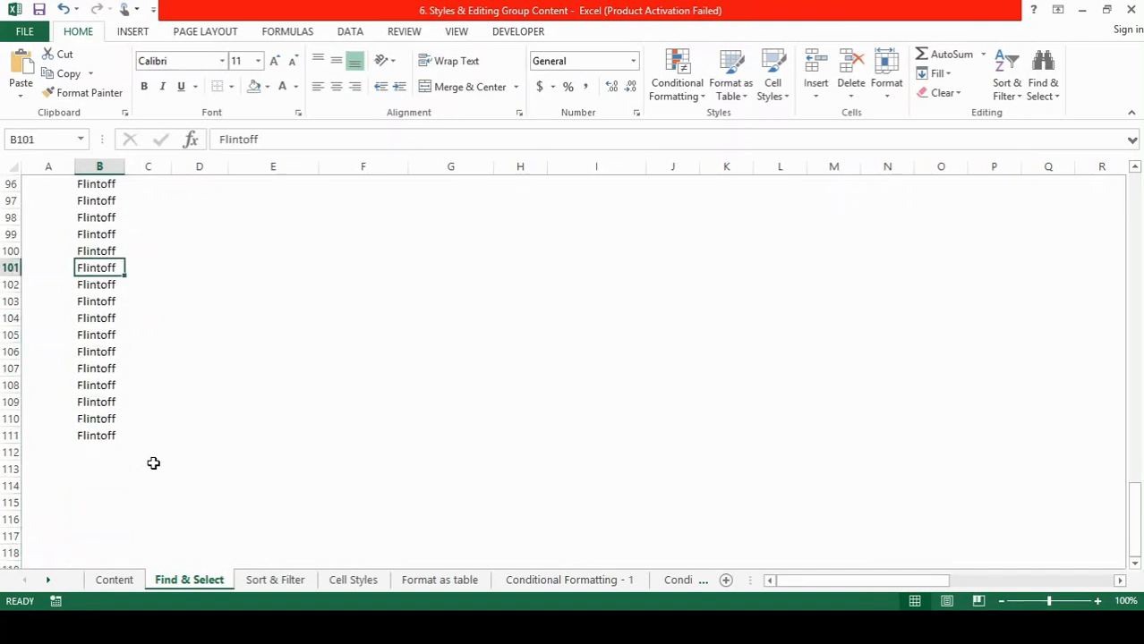
key("ctrl+Up")
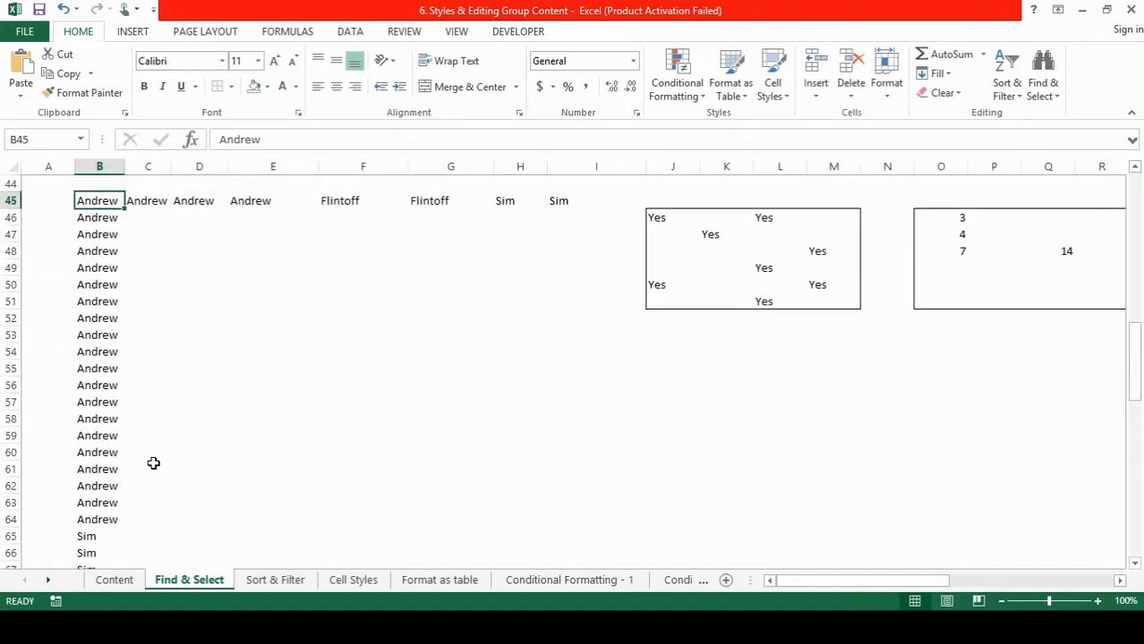
key("Down")
key("Down")
key("Down")
key("Down")
key("Down")
key("Down")
key("Down")
key("Down")
key("Down")
key("Down")
key("Down")
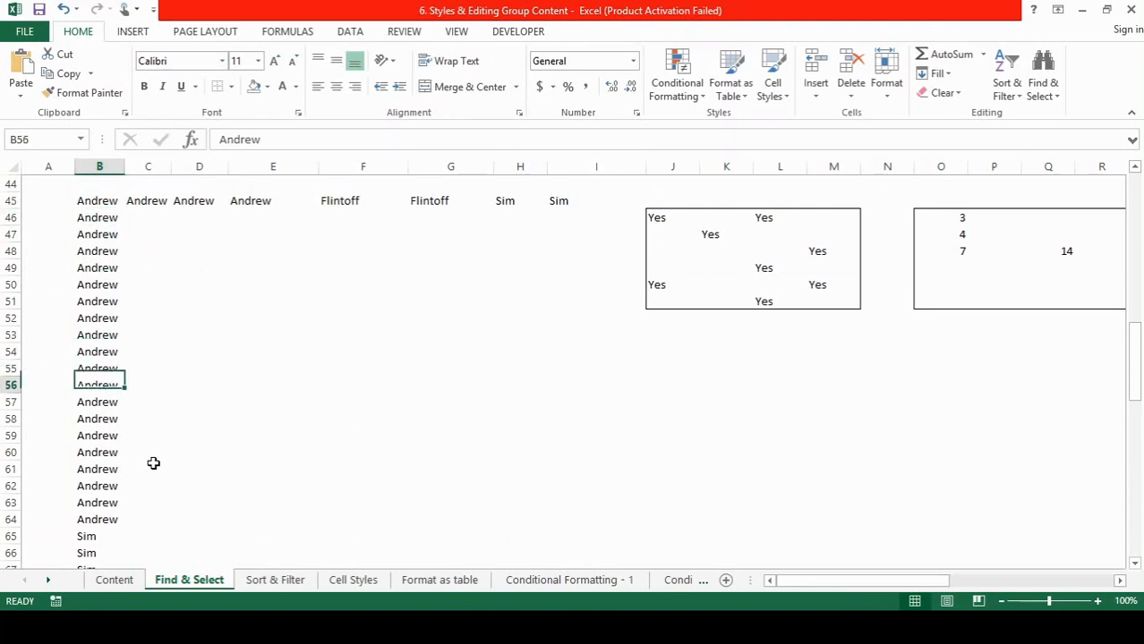
key("Up")
key("Up")
key("Up")
key("Up")
key("Up")
key("Up")
key("Up")
key("Up")
key("Up")
key("Up")
key("Up")
key("Up")
key("Down")
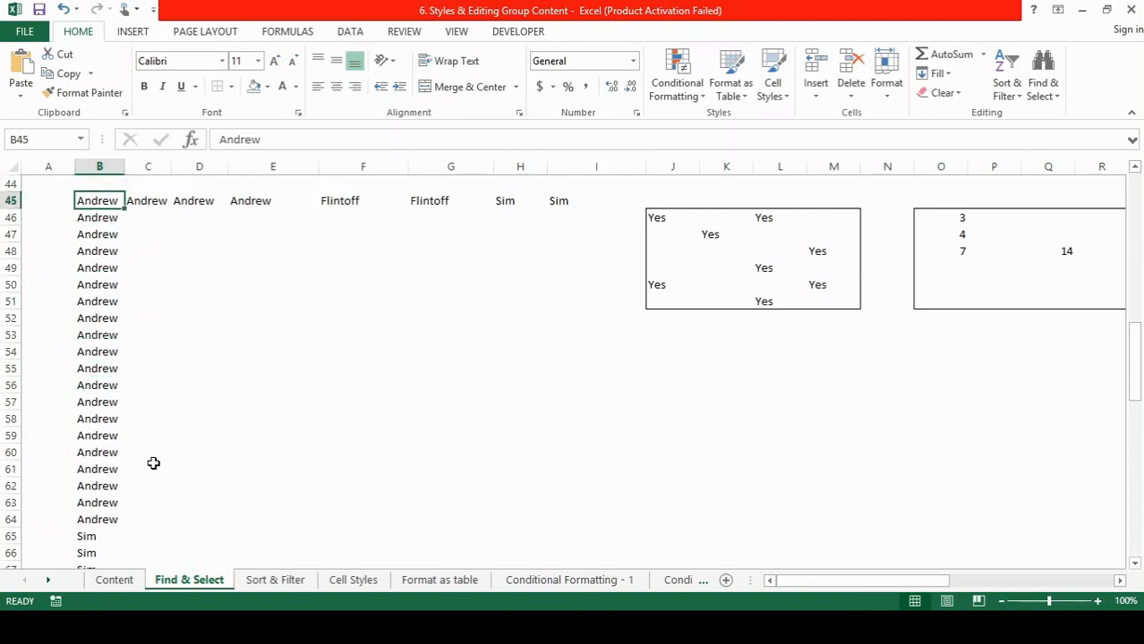
key("Down")
key("Down")
key("Down")
key("Down")
key("Down")
key("Down")
key("Down")
key("Down")
key("Down")
key("Down")
key("Down")
key("Down")
key("Down")
key("Down")
key("Down")
key("Down")
key("Down")
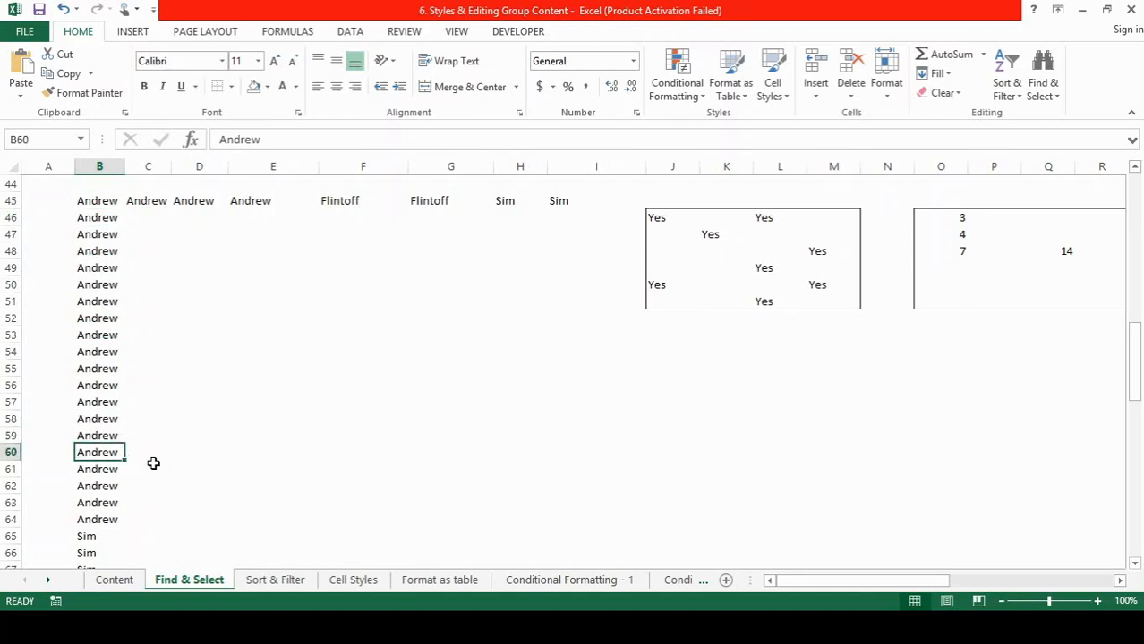
key("Down")
key("Down")
key("Down")
key("Up")
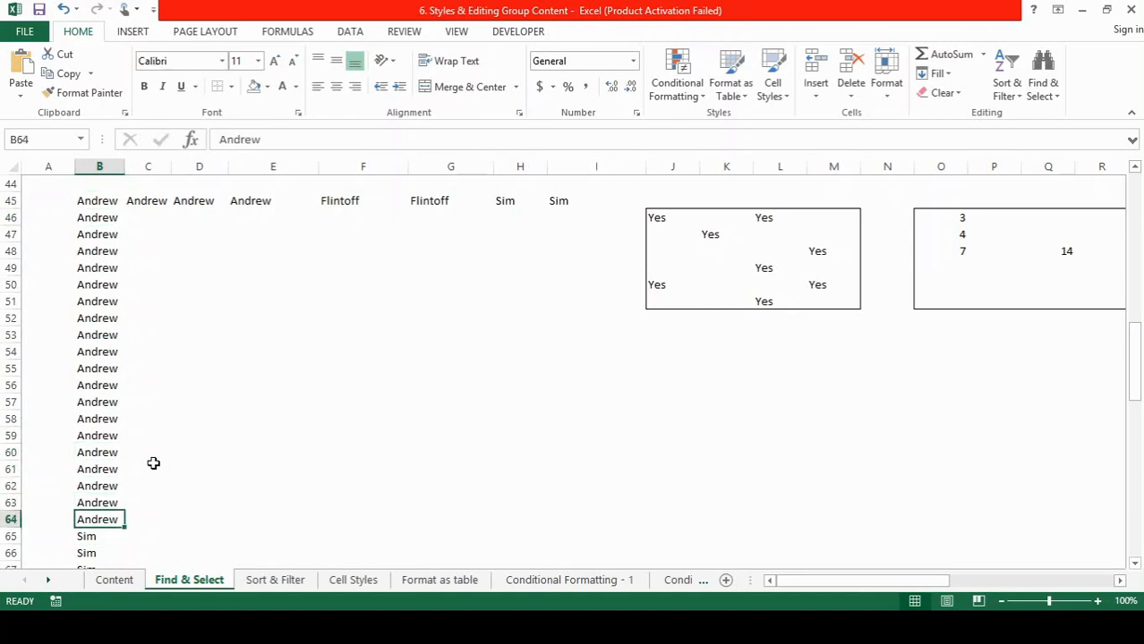
Select the name list B45:B111 and use Go To Special to select its column differences relative to B45.
key("ctrl+Up")
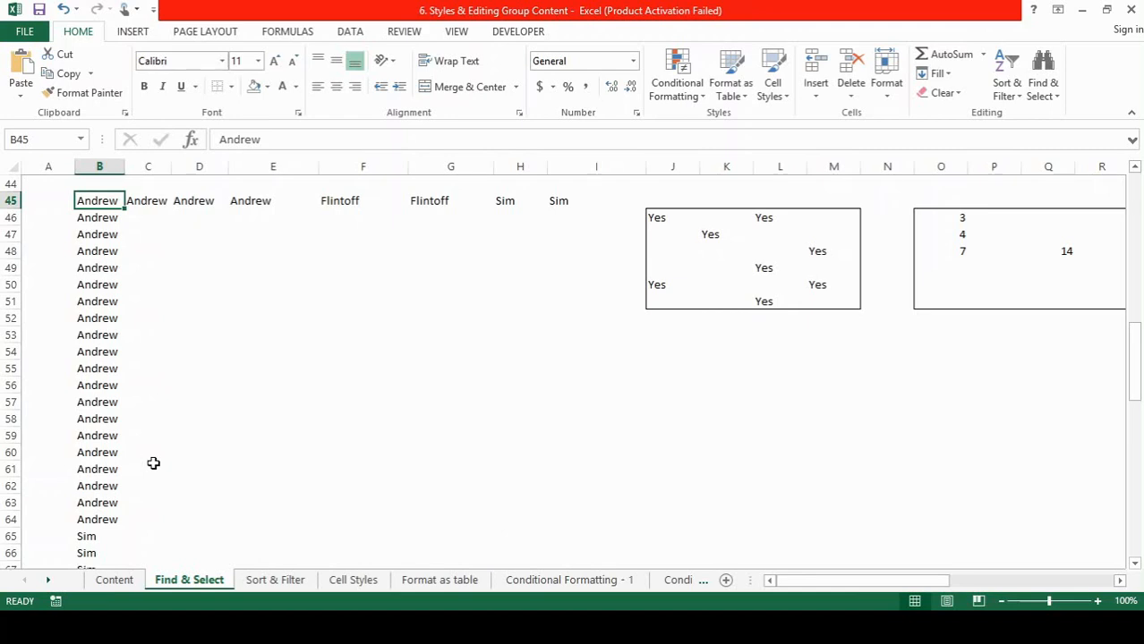
scroll(153, 463, "up", 1)
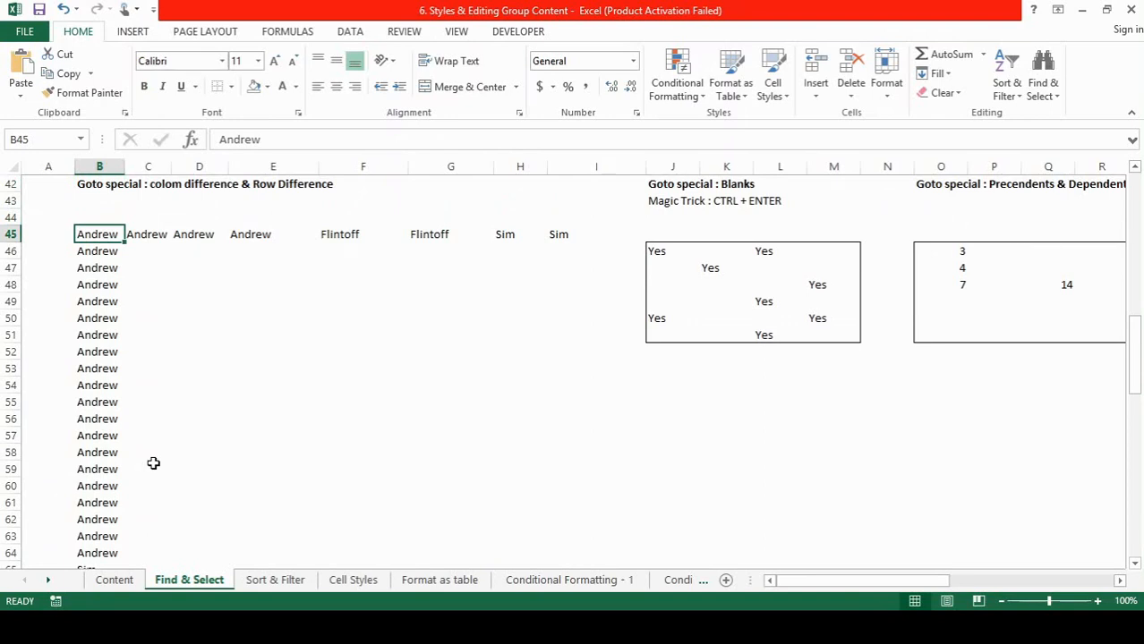
key("ctrl+shift+Down")
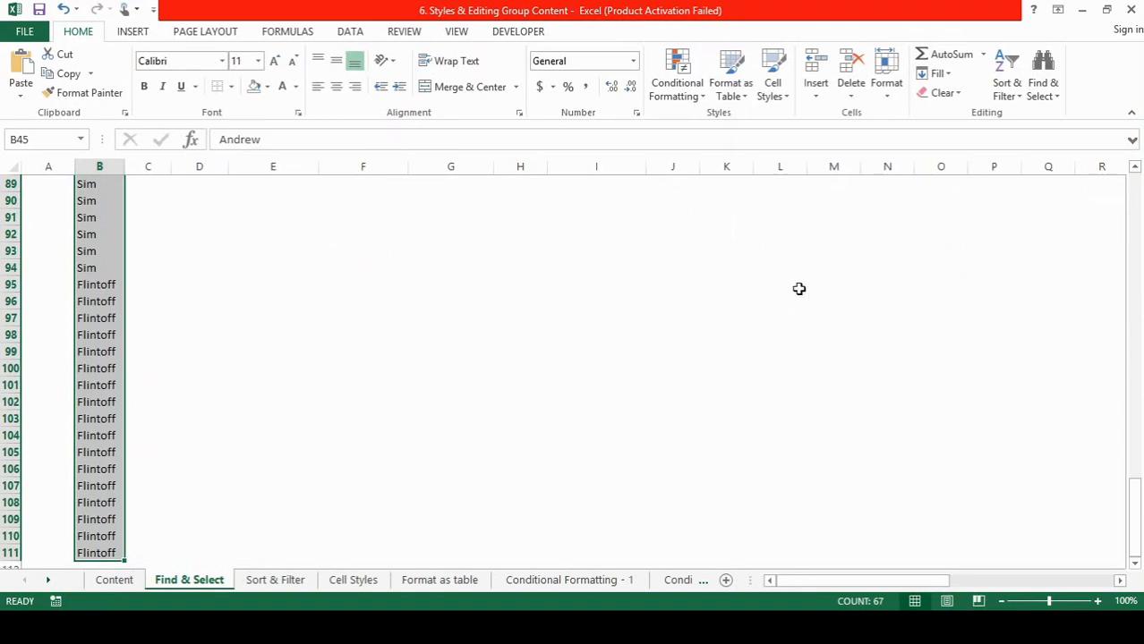
left_click(1035, 95)
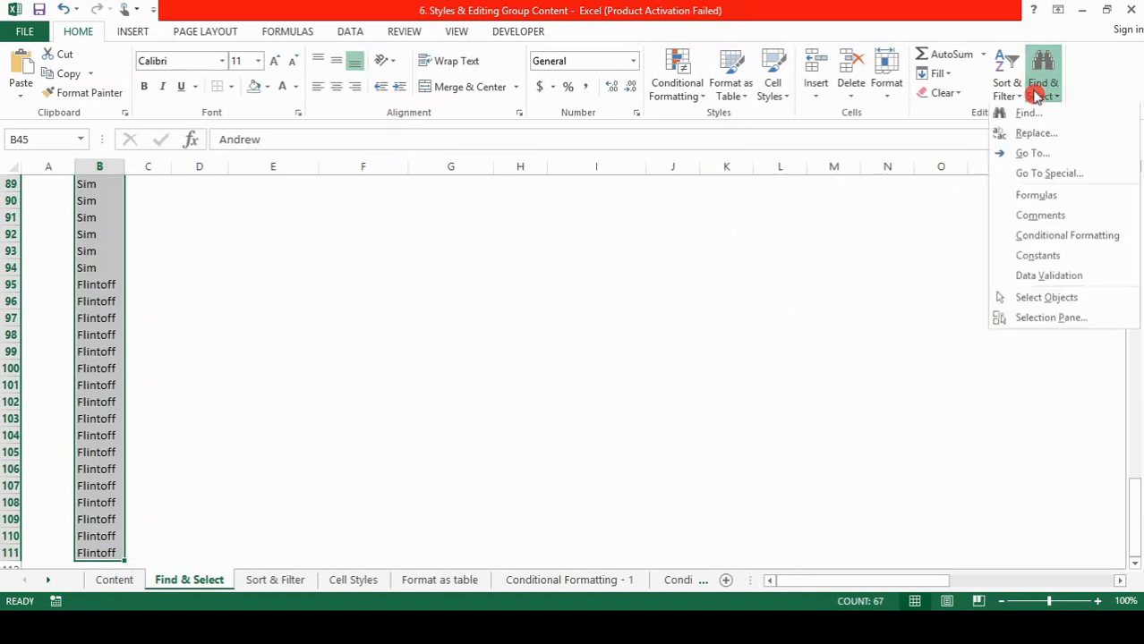
left_click(1031, 181)
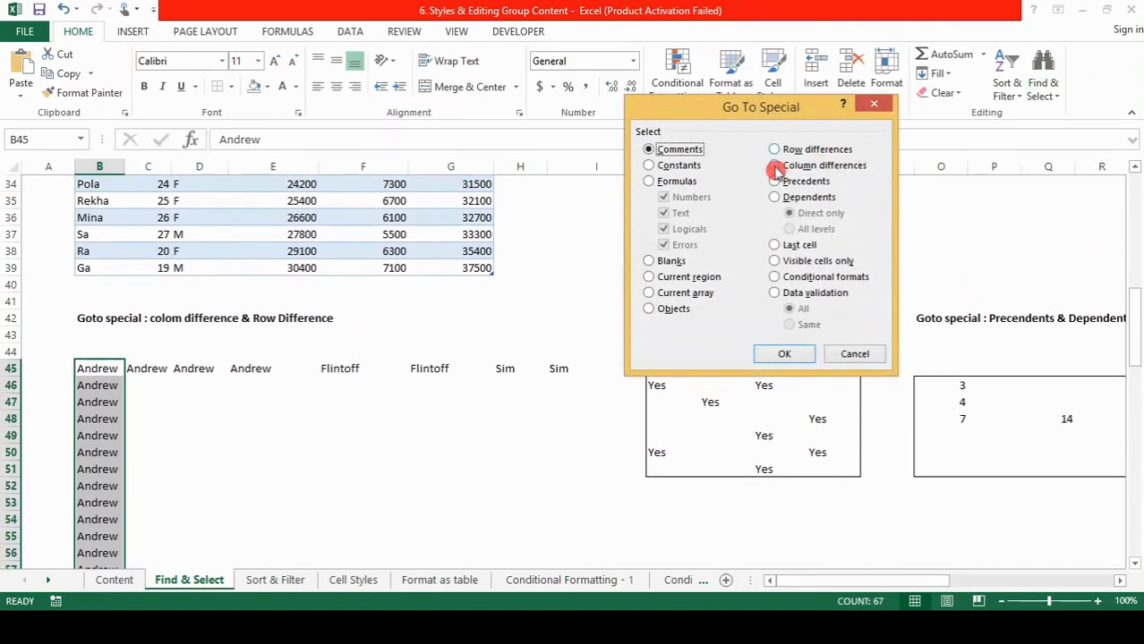
left_click(775, 167)
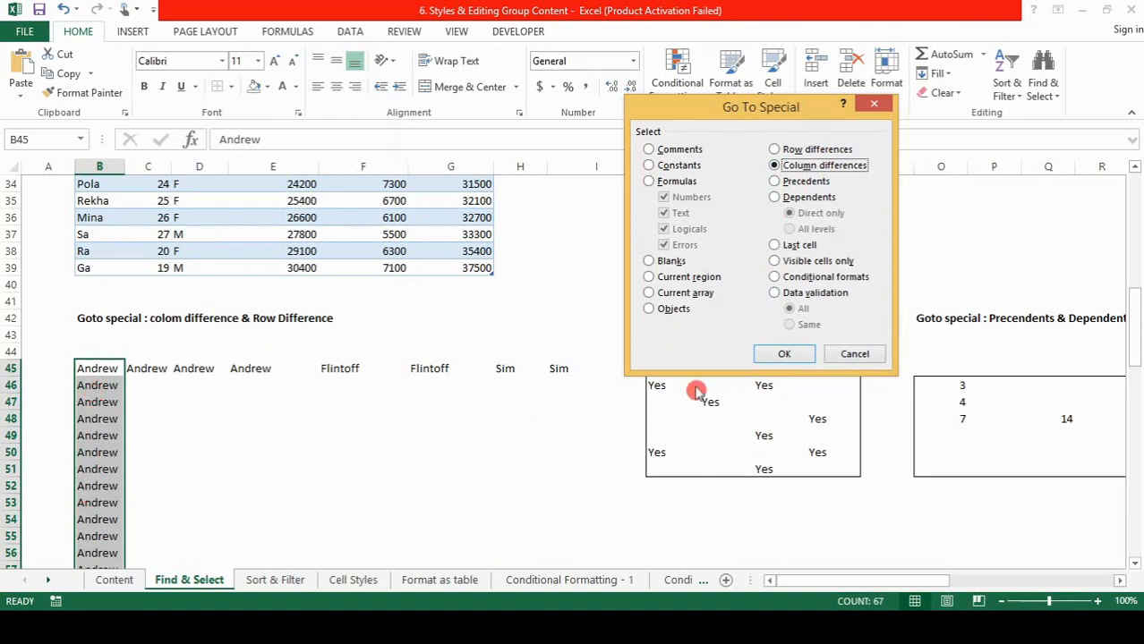
left_click(799, 354)
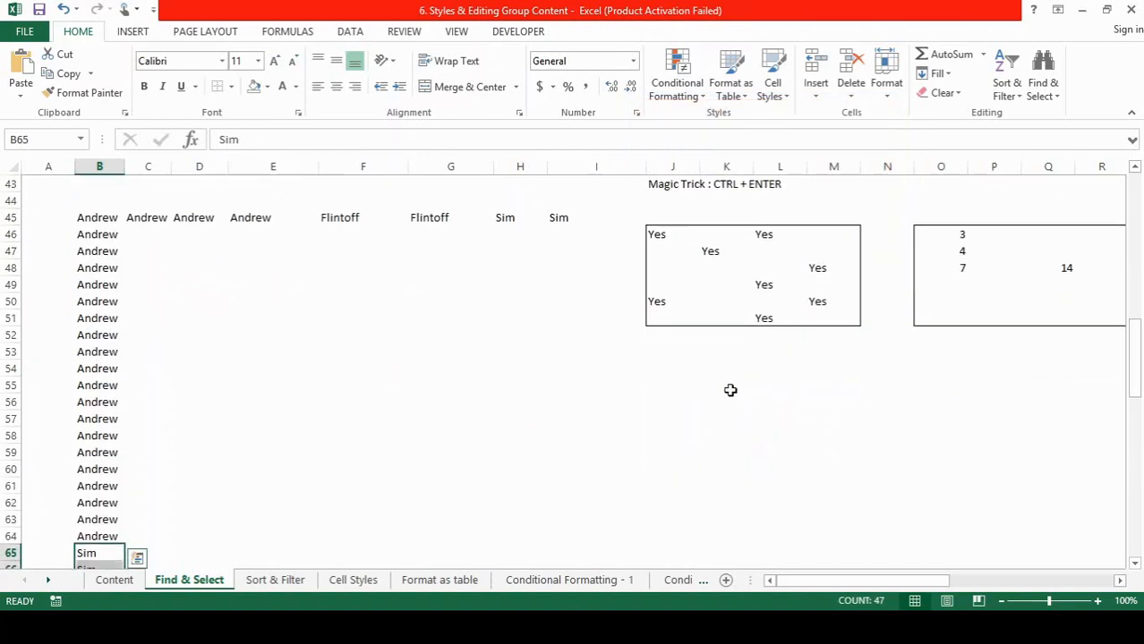
Fill the selected differing cells, from B65 down to B111, with the blue theme colour.
left_click_drag(1135, 355, 1136, 409)
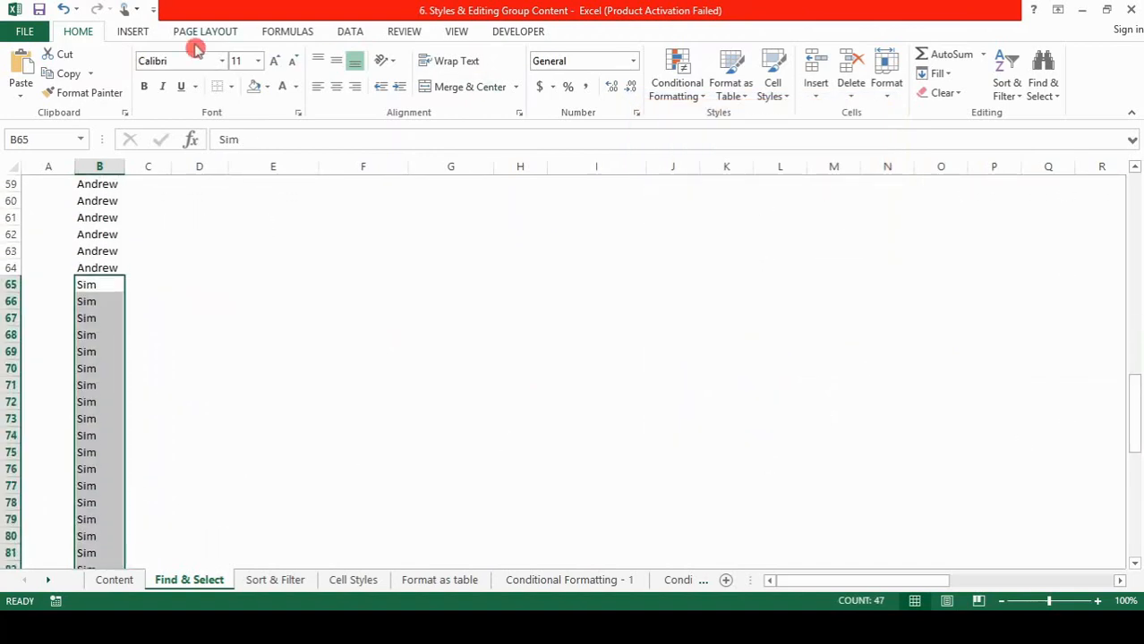
left_click(266, 87)
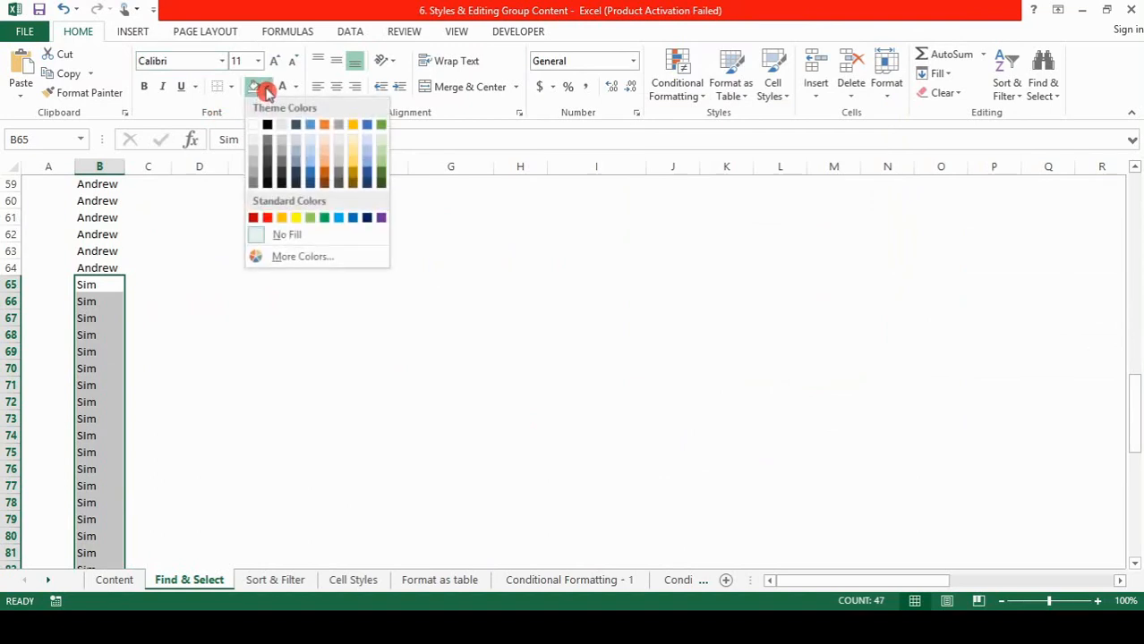
left_click(311, 130)
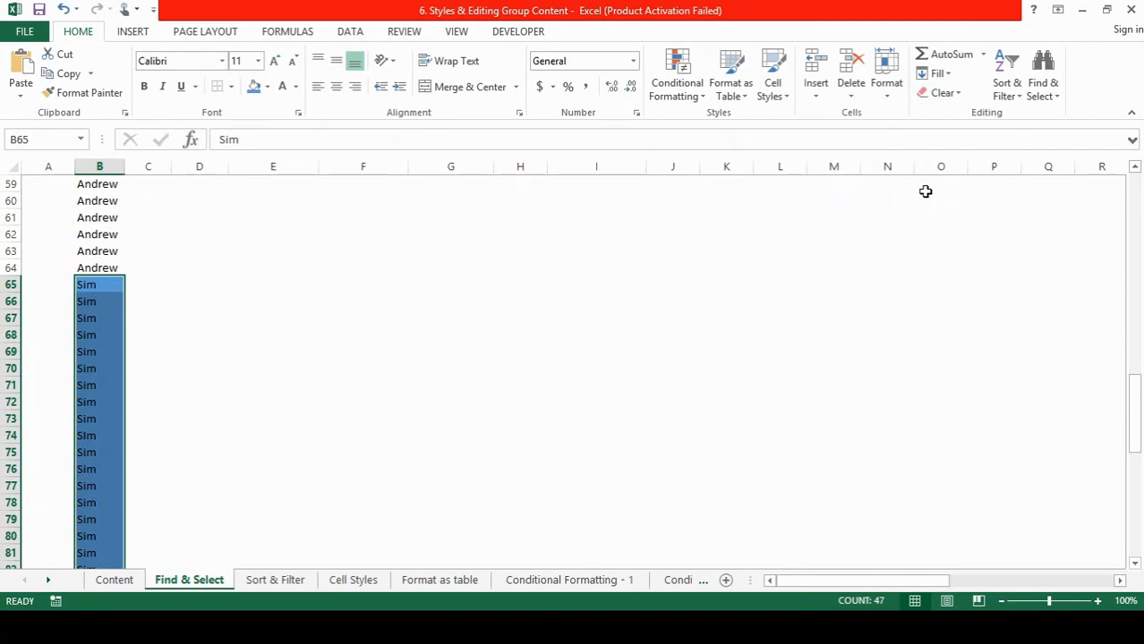
Use Go To Special on the blue-filled range to select its column differences relative to B65.
left_click(1043, 91)
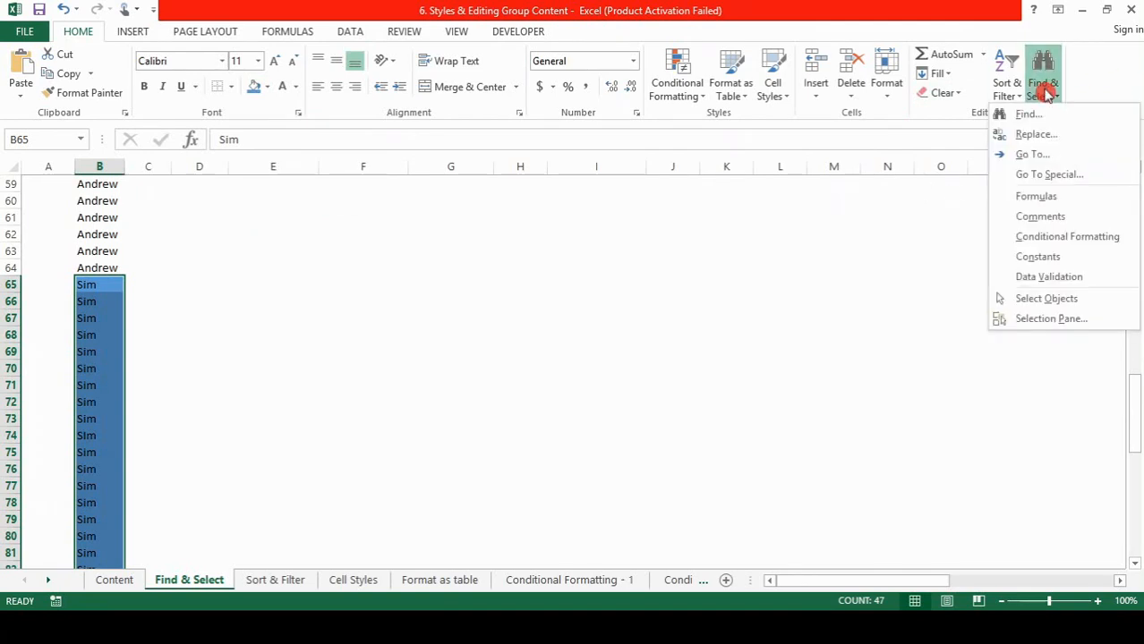
left_click(1037, 177)
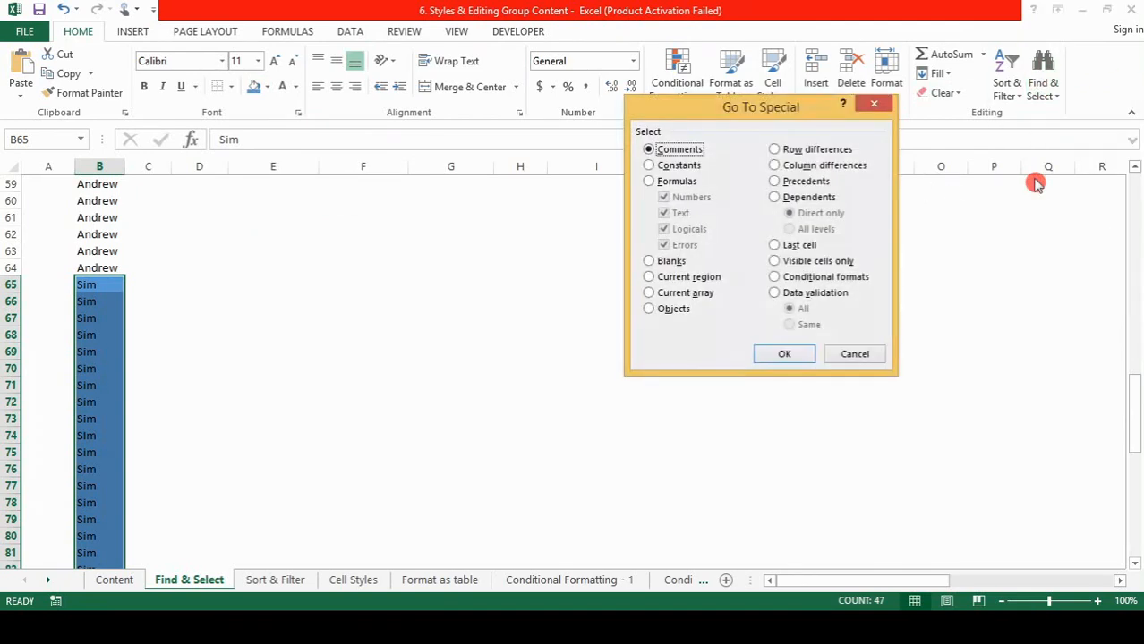
left_click(774, 166)
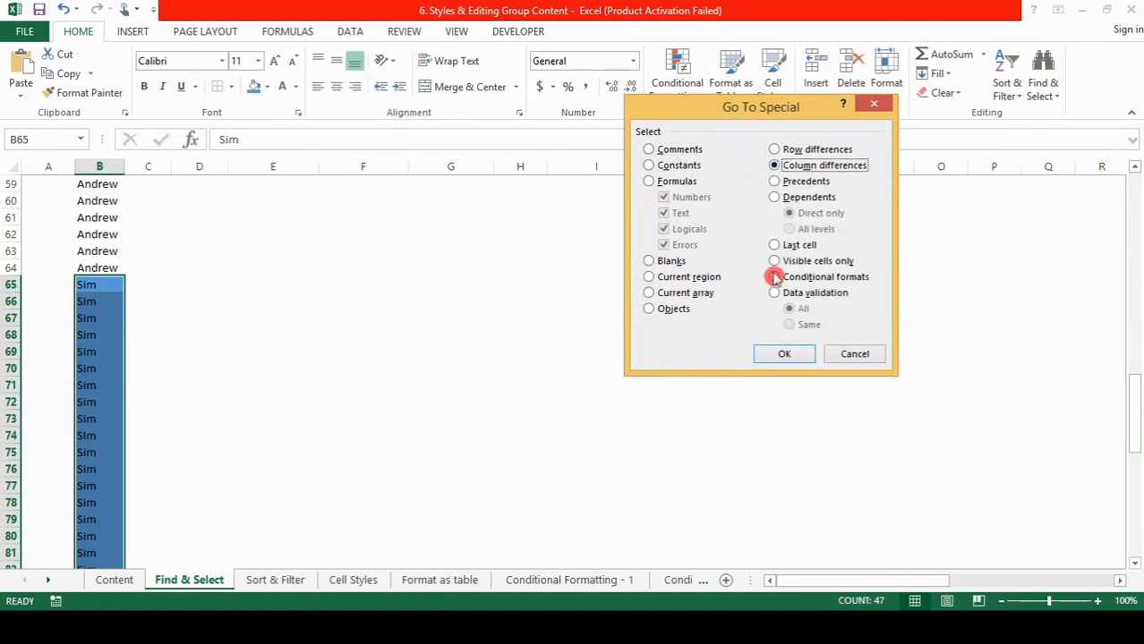
left_click(784, 353)
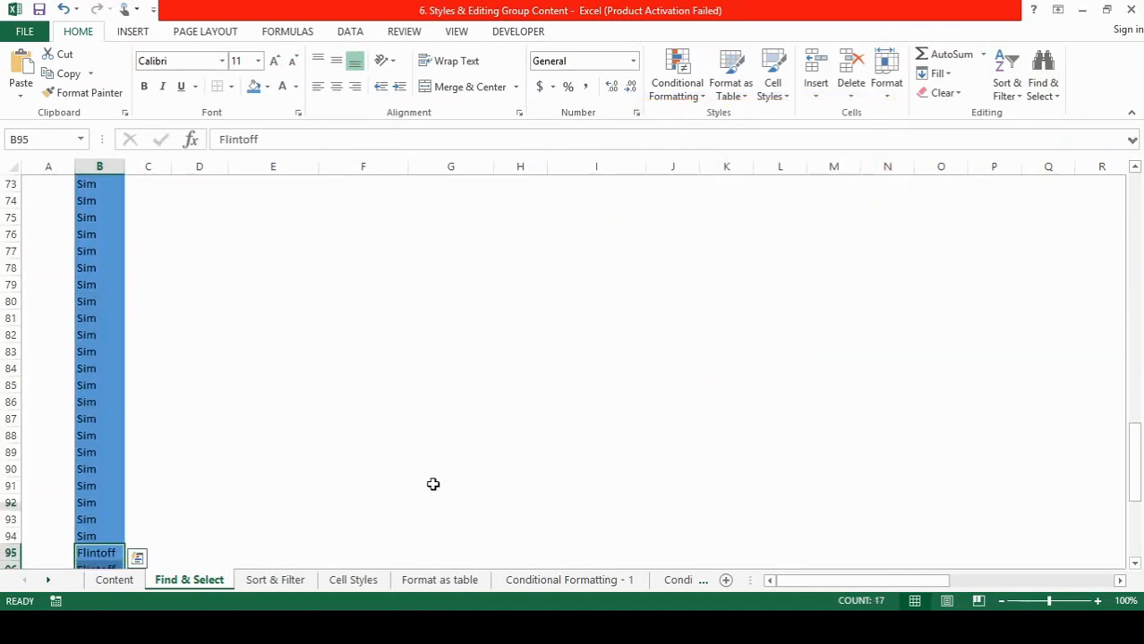
Fill the selected differing cells, from B95 down to B111, with the orange theme colour.
left_click_drag(1134, 433, 1133, 483)
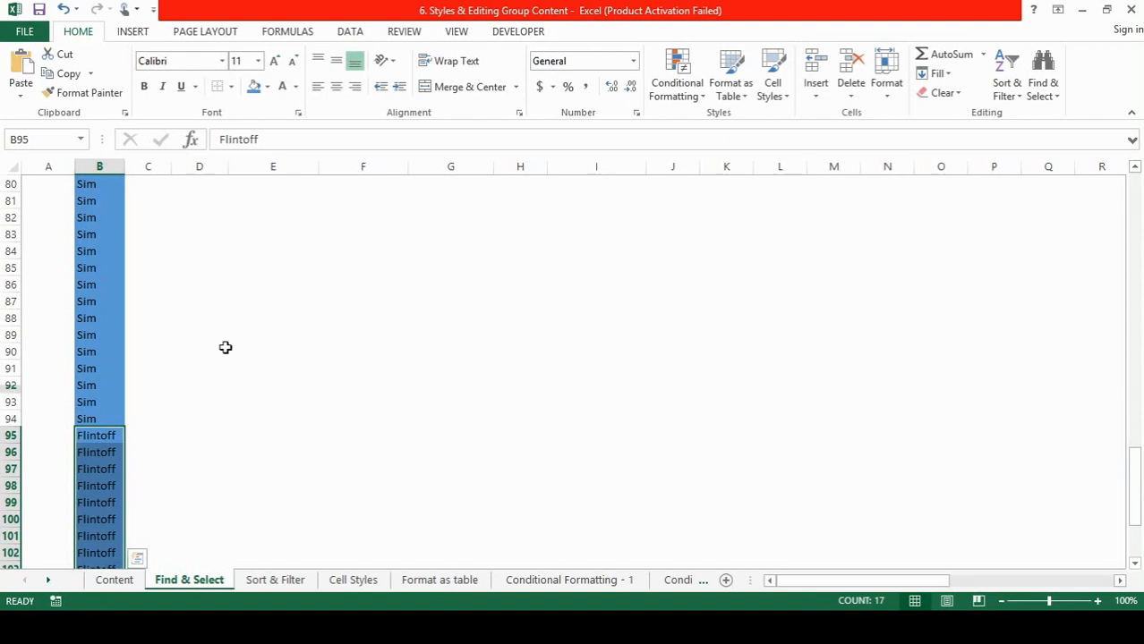
left_click(267, 88)
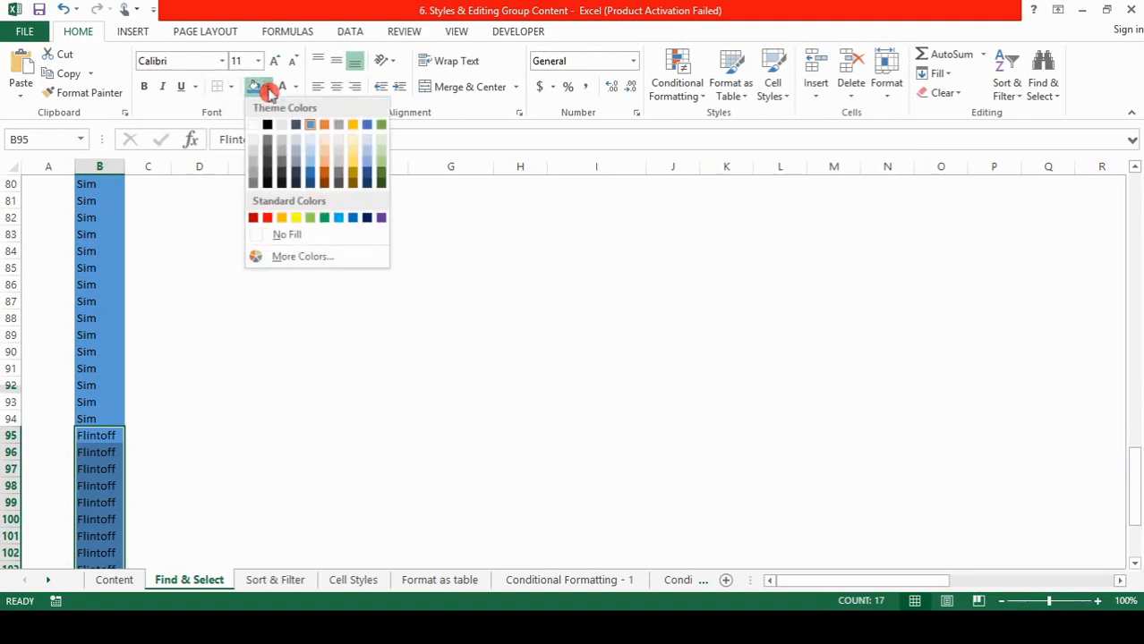
left_click(323, 125)
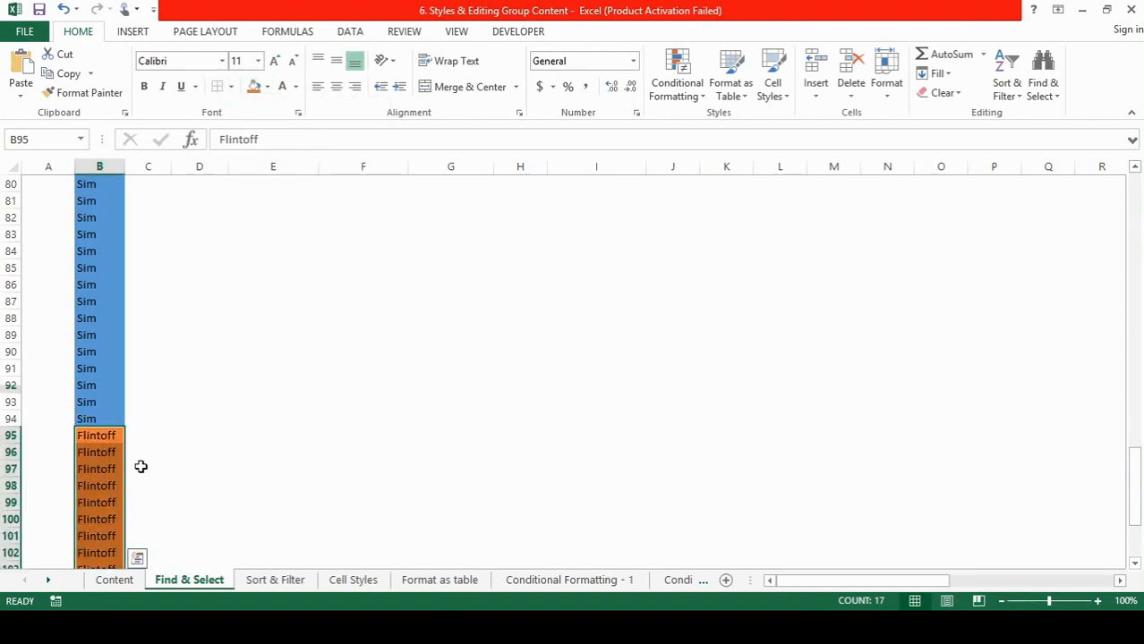
Check the orange-filled entries in column B from B95 to the end of the list at B111.
key("Down")
key("Down")
key("Down")
key("Down")
key("Down")
key("Down")
key("Down")
key("Down")
key("Down")
key("Down")
key("Down")
key("Down")
key("Down")
key("Down")
key("Down")
key("Down")
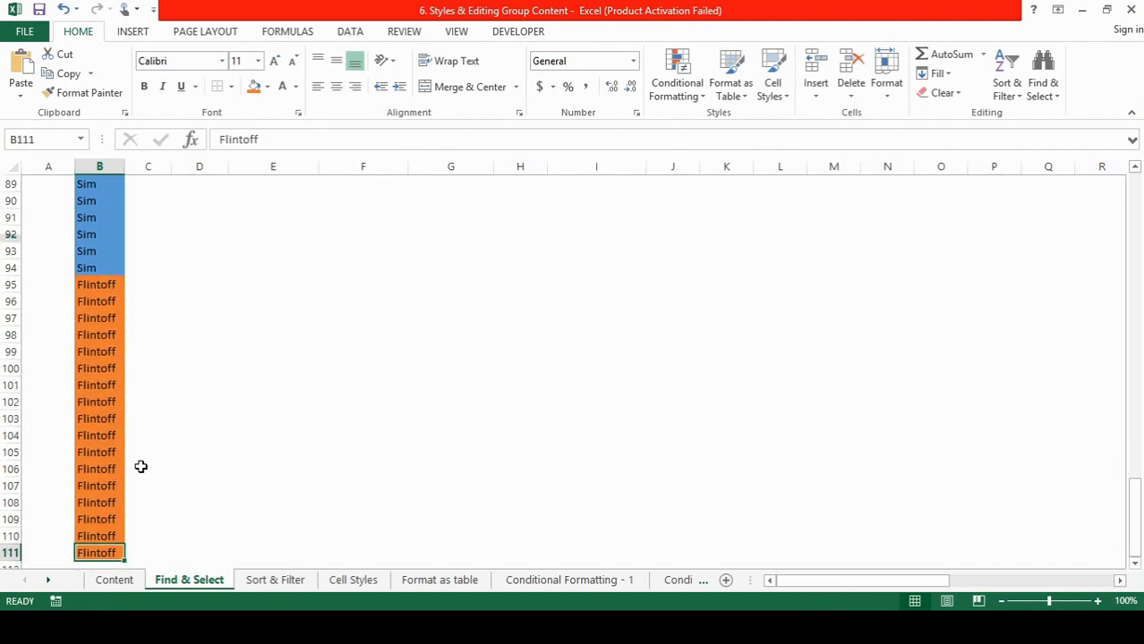
Return to B45 and examine the names across row 45 to see where the entries change.
key("ctrl+Up")
key("ctrl+Up")
key("ctrl+Up")
key("Down")
key("Down")
key("Down")
key("Down")
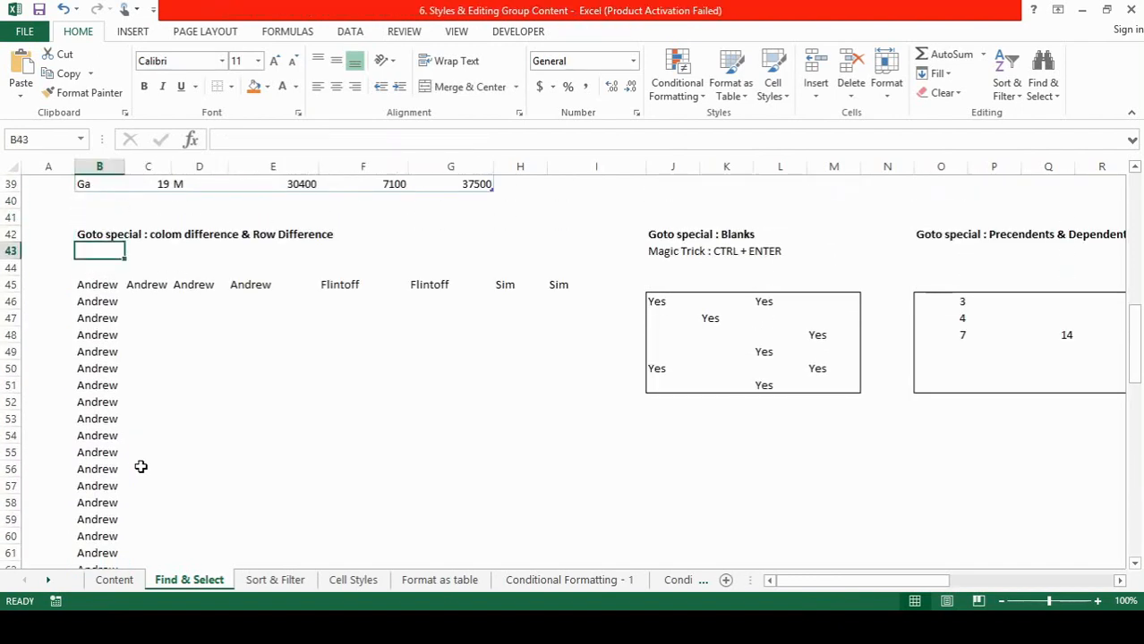
key("Down")
key("Down")
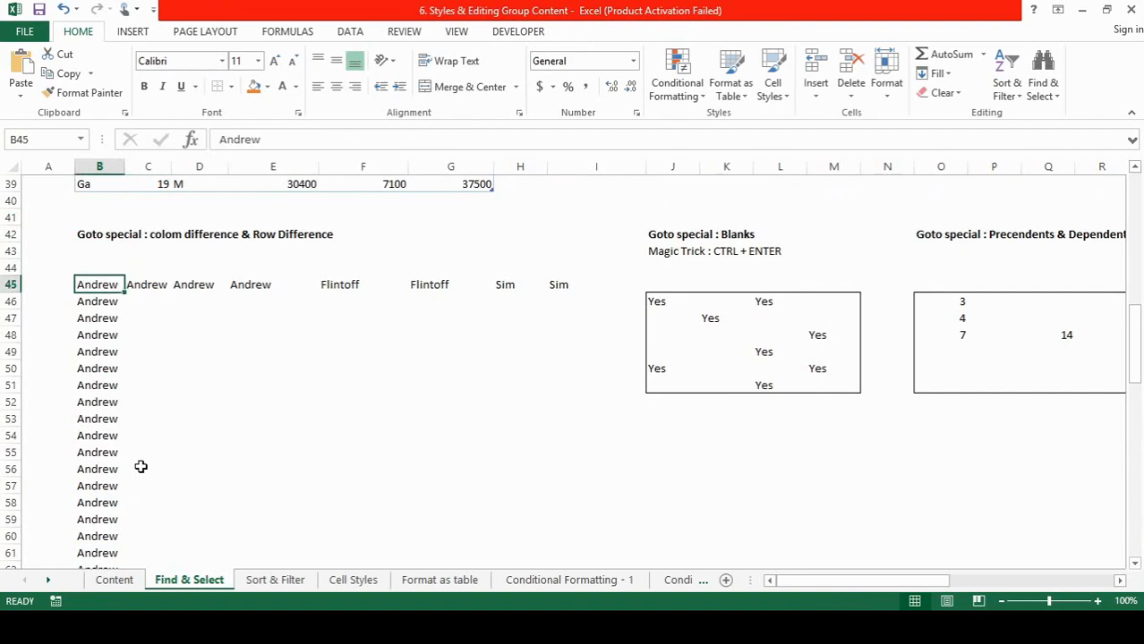
key("Right")
key("Left")
key("Right")
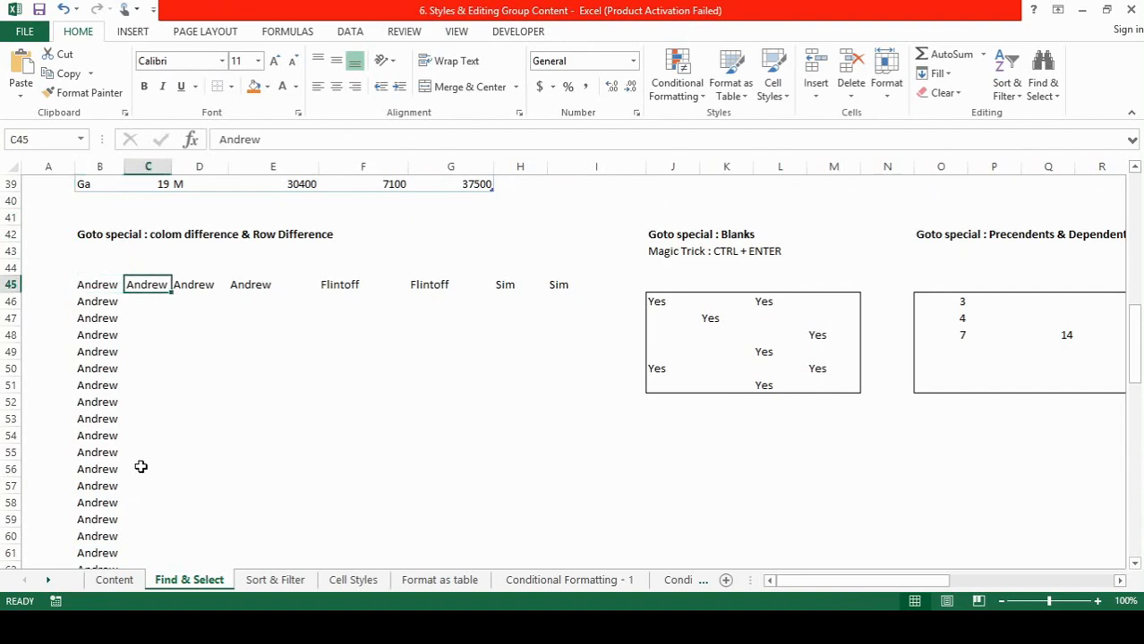
key("Left")
key("Right")
key("Right")
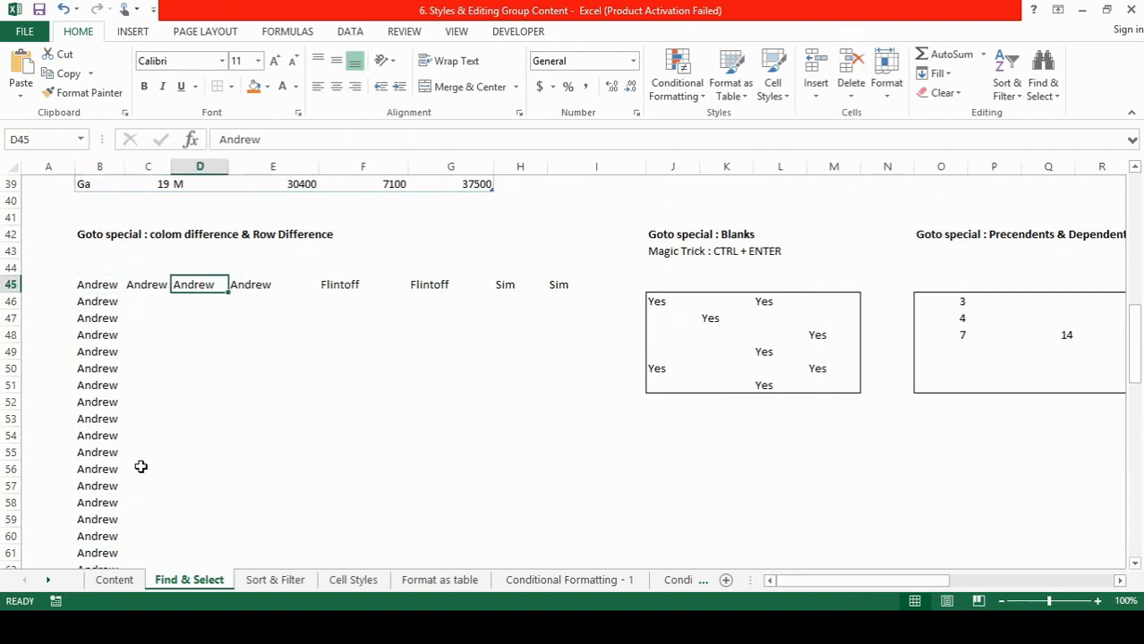
key("Right")
key("Left")
key("Left")
key("Right")
key("Right")
key("Right")
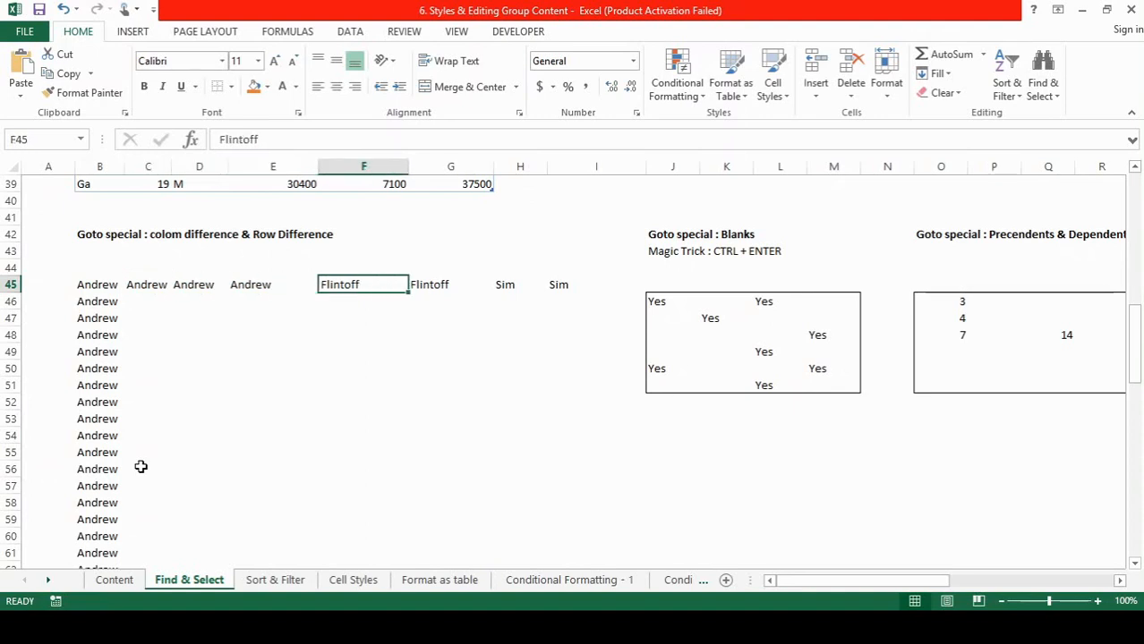
key("Left")
key("Left")
key("Left")
key("Left")
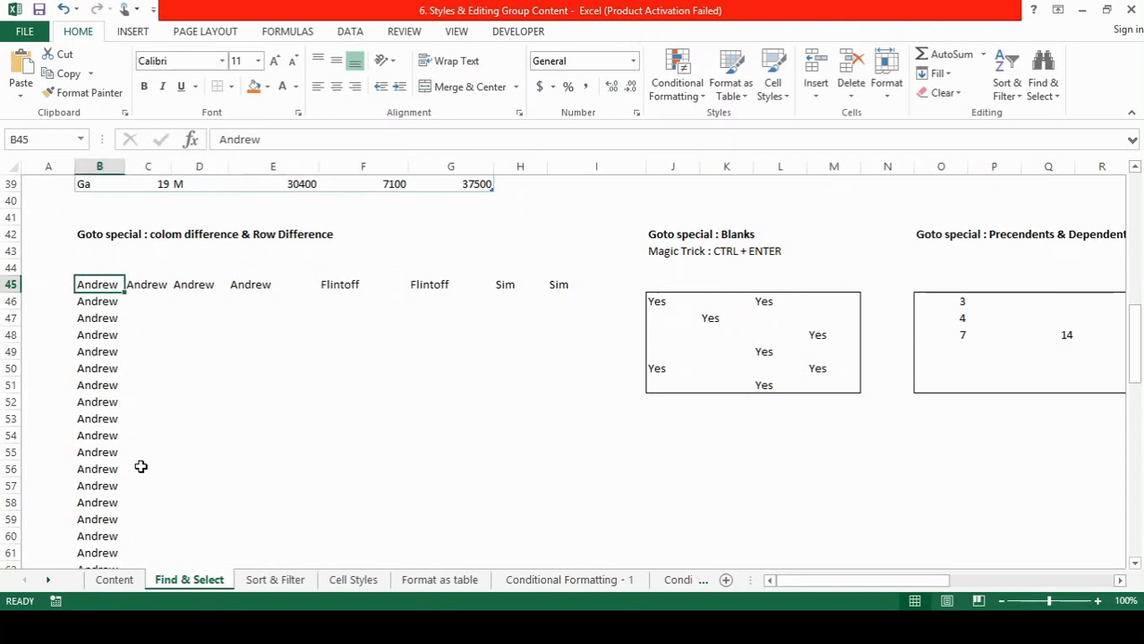
Review the row and column difference options in Go To Special, and dismiss the dialog.
left_click(1047, 94)
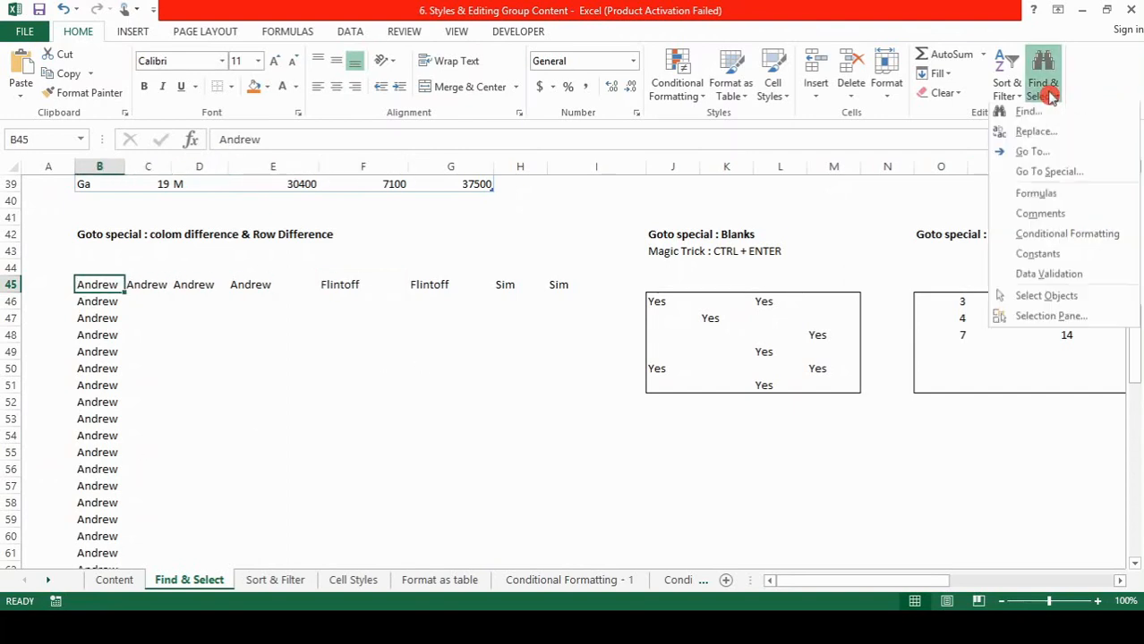
left_click(1036, 175)
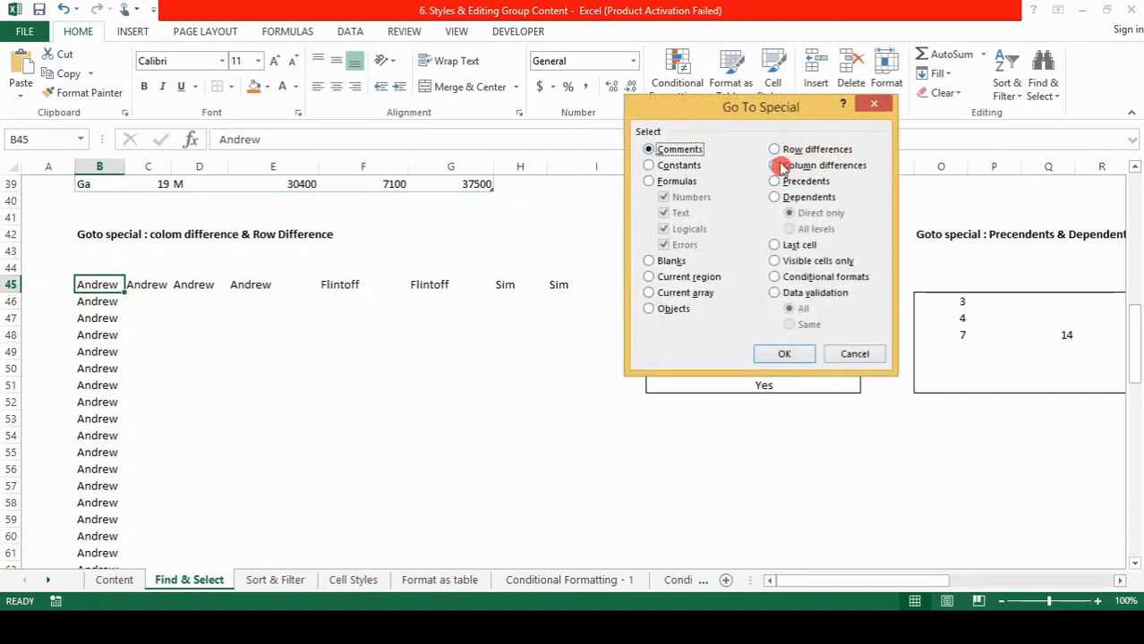
left_click(849, 356)
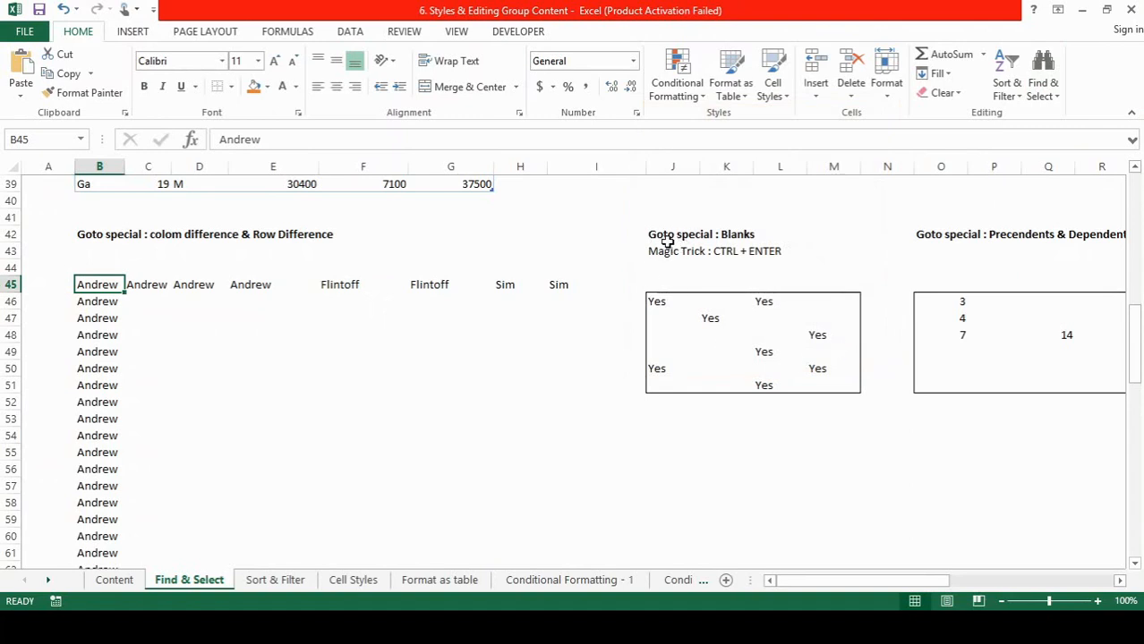
Select the bordered range J46:M51 in the Blanks example.
left_click(667, 240)
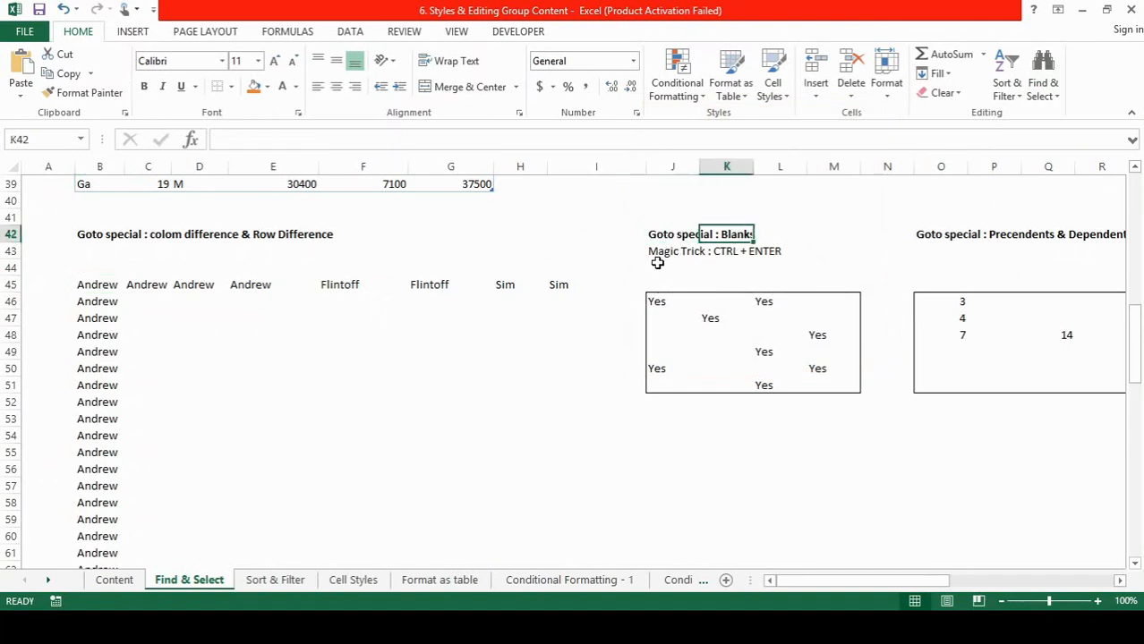
left_click(656, 302)
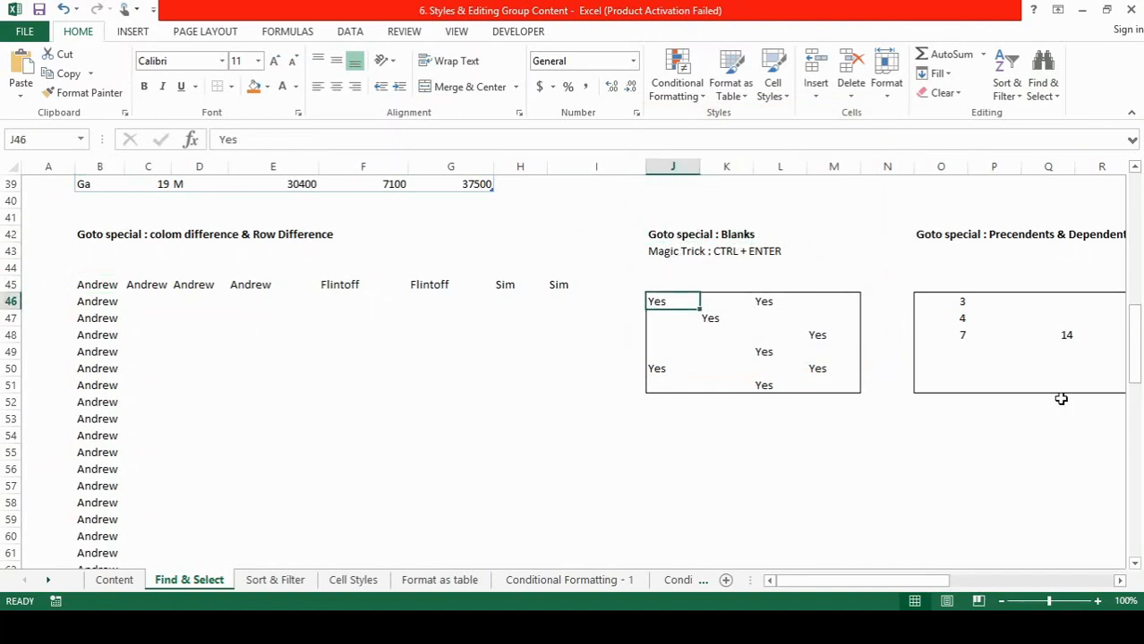
key("shift+Right")
key("shift+Down")
key("shift+Down")
key("shift+Down")
key("shift+Down")
key("shift+Right")
key("shift+Down")
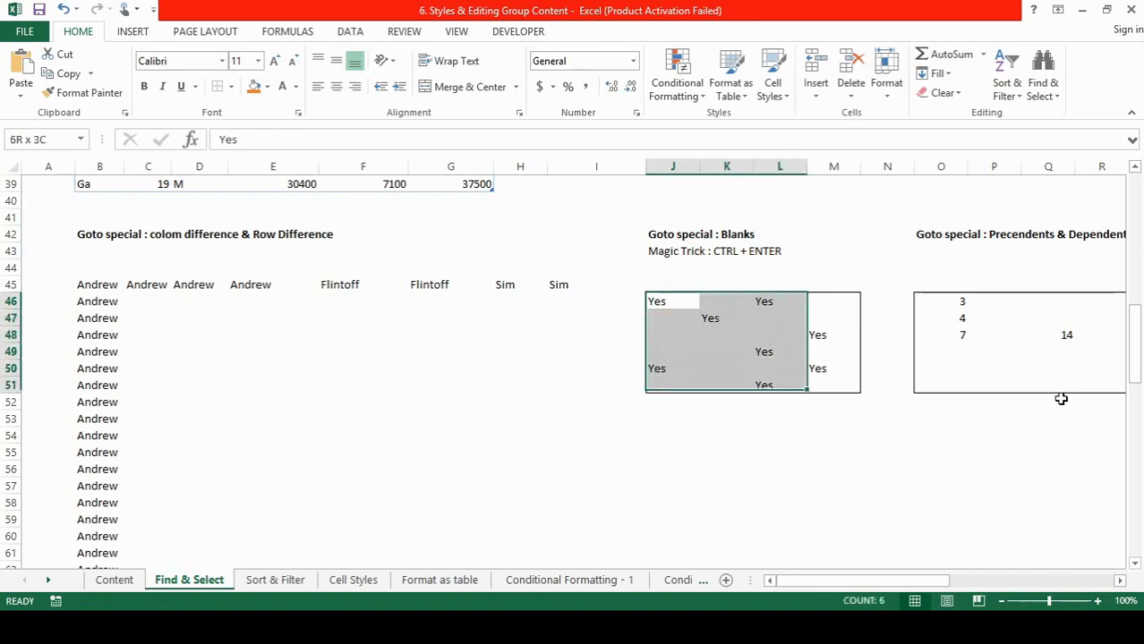
key("shift+Right")
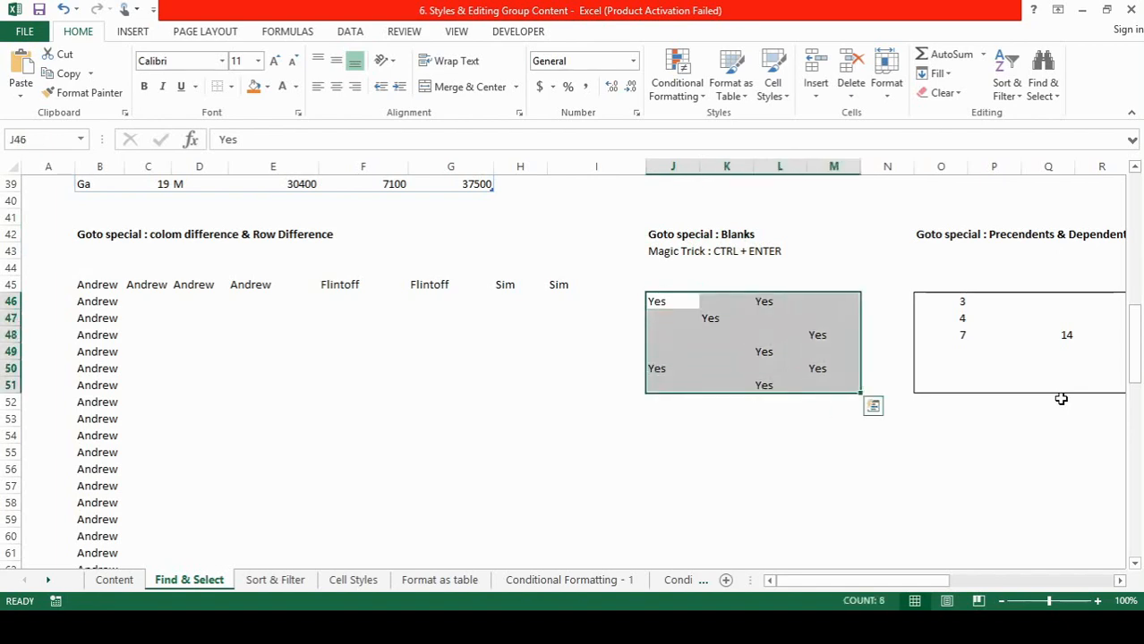
Examine the Yes entries and the empty cells between them in the Blanks example grid.
left_click(730, 334)
key("Up")
key("Left")
key("Up")
key("Right")
key("Right")
key("Right")
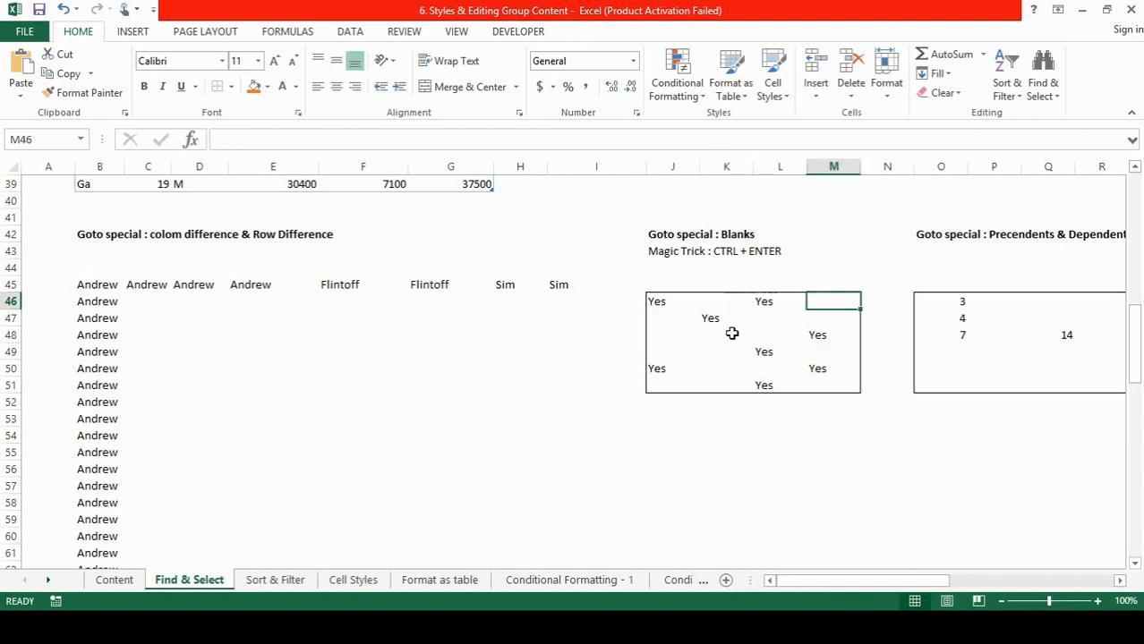
key("Down")
key("Left")
key("Up")
key("Left")
key("Left")
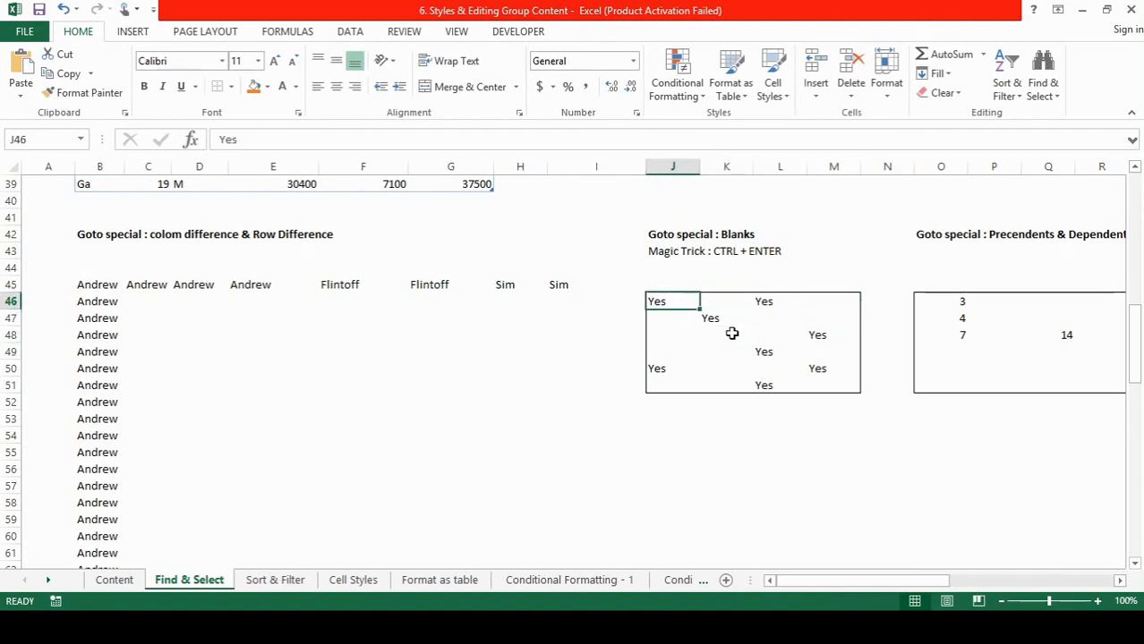
key("Down")
key("Down")
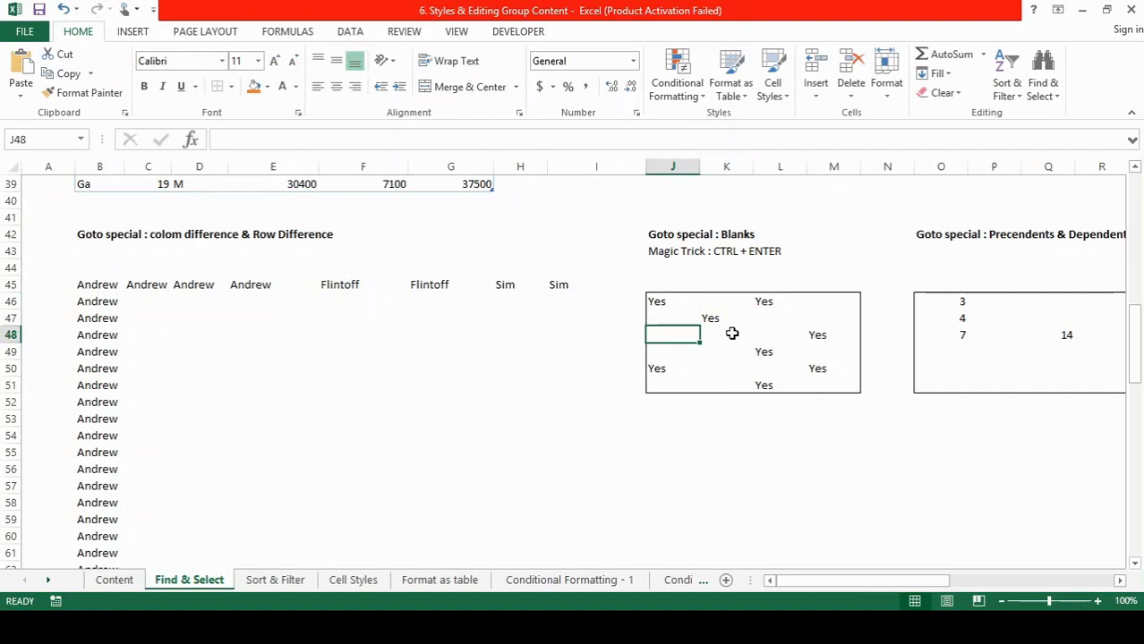
Enter No individually in the blank cells K46 and M46.
key("Up")
key("Up")
key("Right")
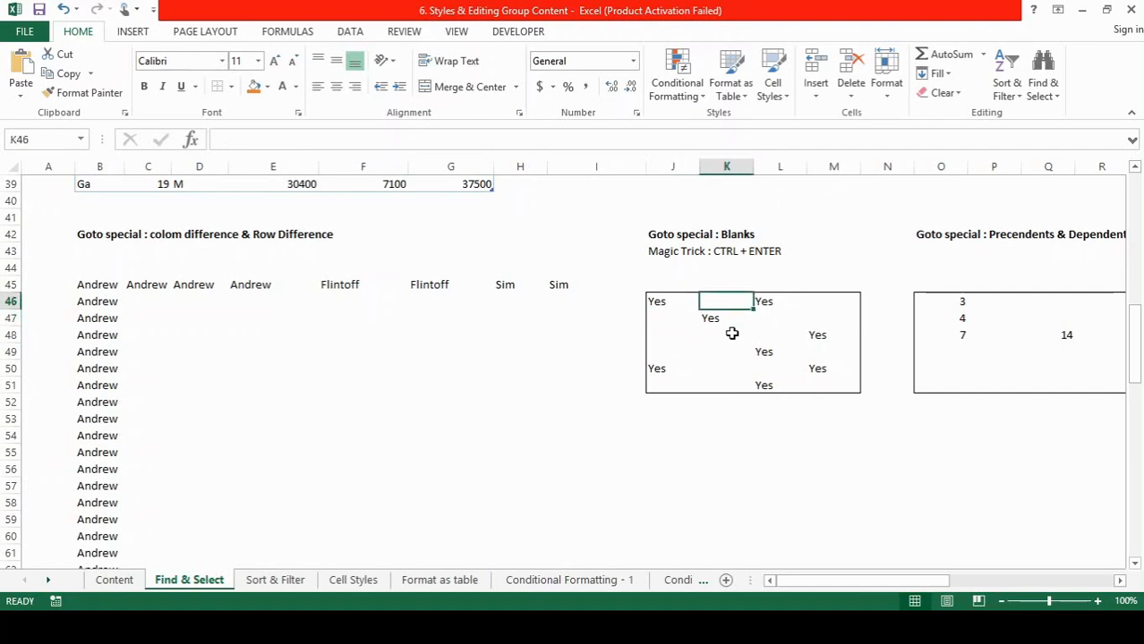
type("No")
key("Return")
key("Up")
key("Right")
key("Right")
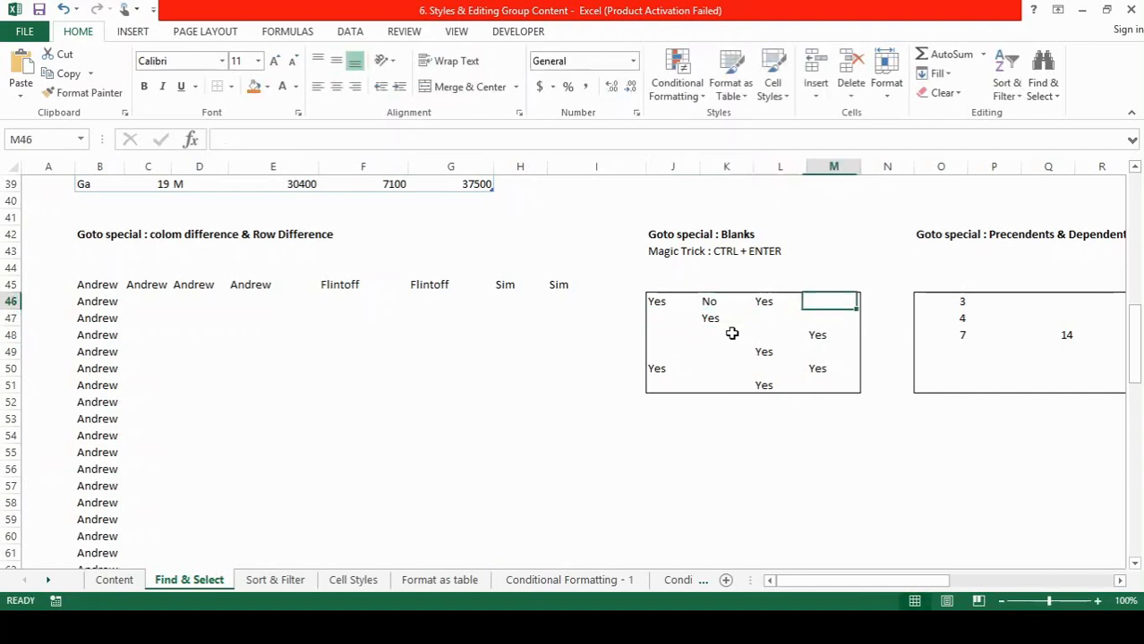
type("No")
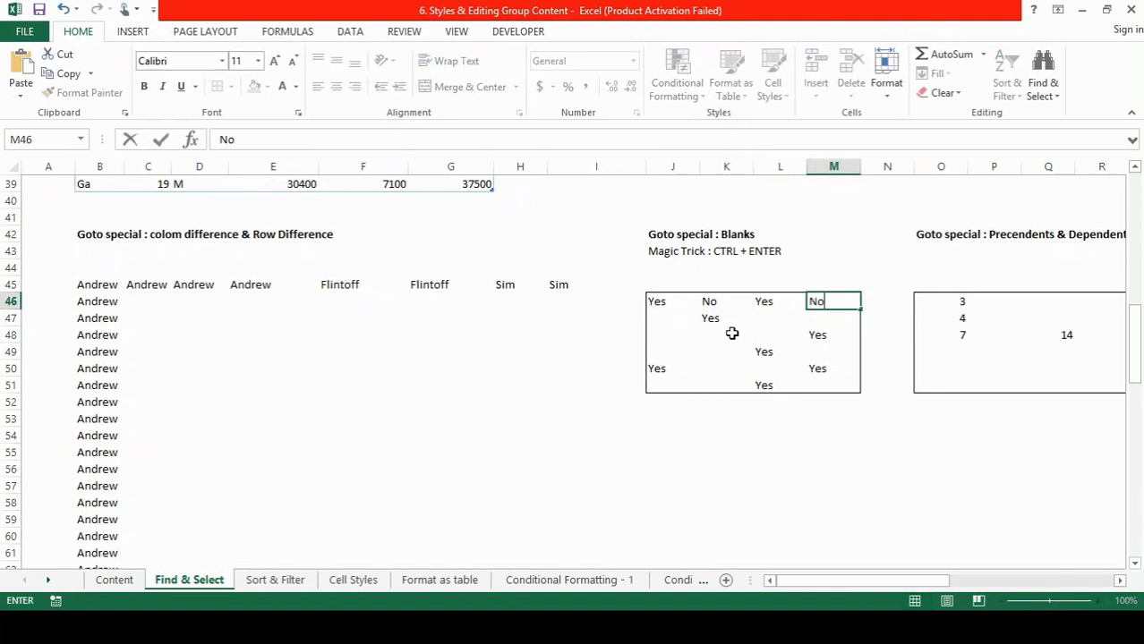
key("Return")
key("Left")
key("Left")
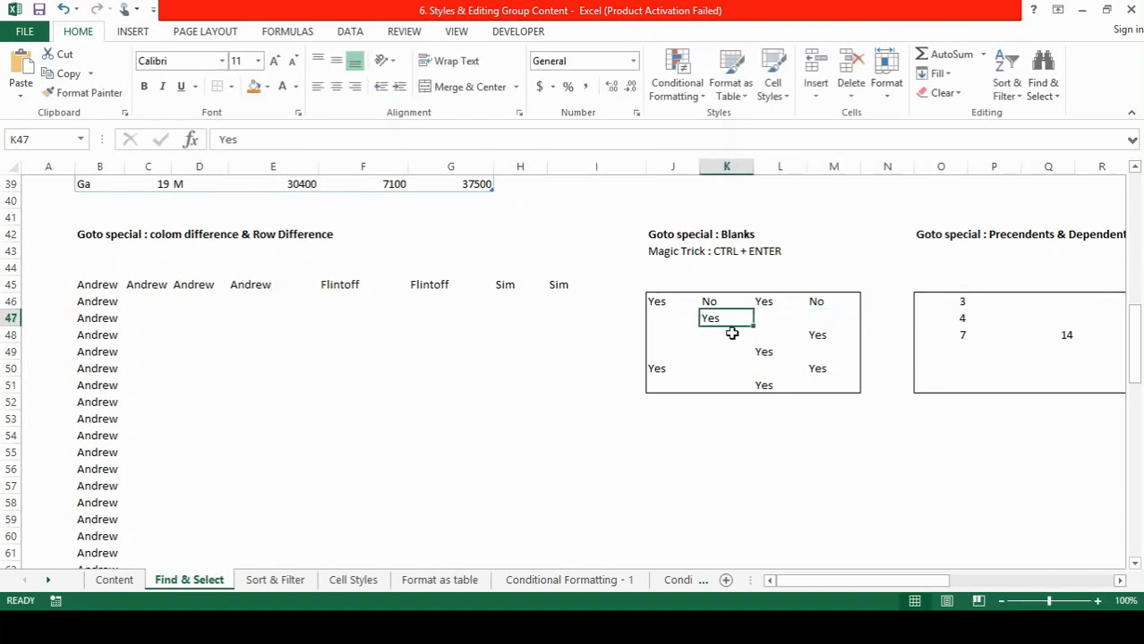
Undo the No entries in K46 and M46, and return to J46.
key("ctrl+z")
key("ctrl+z")
key("ctrl+z")
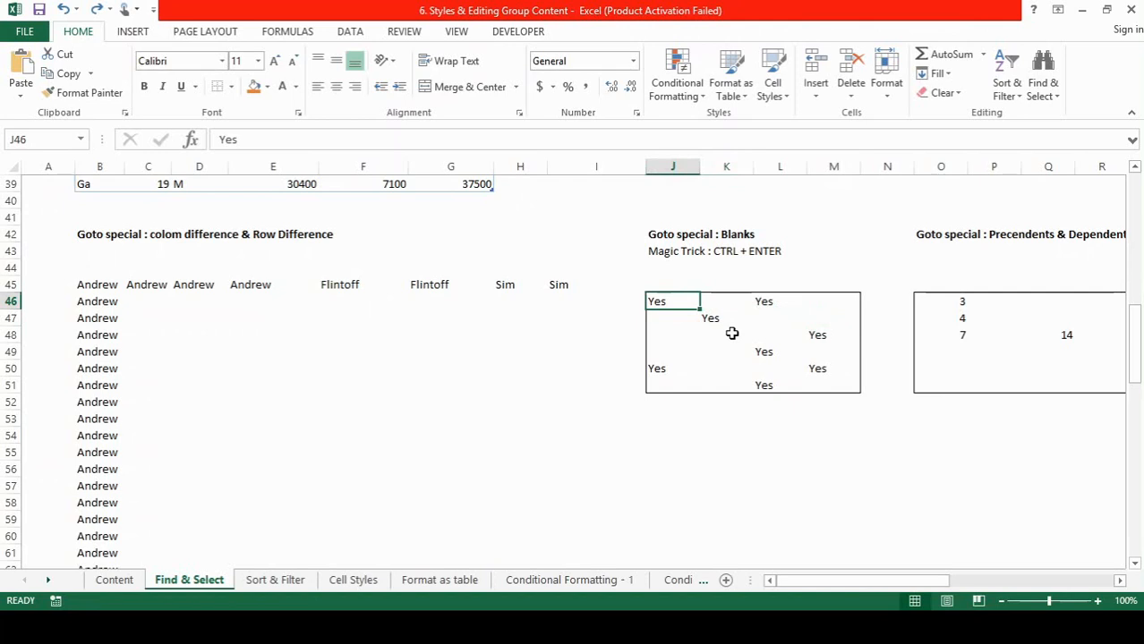
Select the range J46:M51 and use Go To Special to select only its blank cells.
key("shift+Down")
key("shift+Down")
key("shift+Down")
key("shift+Down")
key("shift+Down")
key("shift+Right")
key("shift+Right")
key("shift+Right")
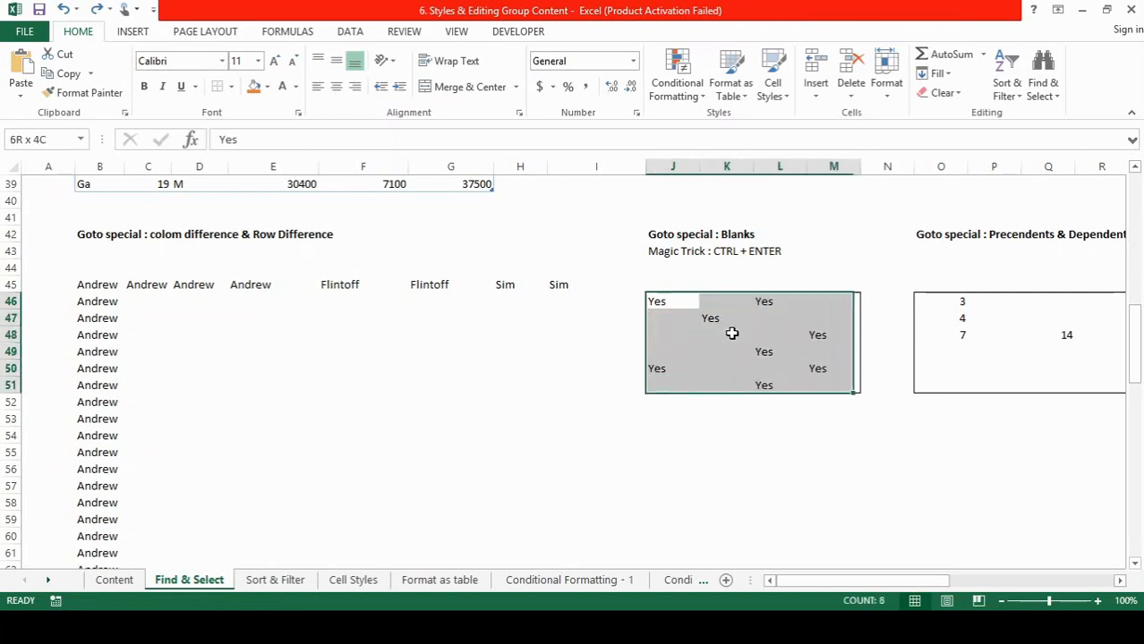
left_click(1043, 90)
left_click(1038, 179)
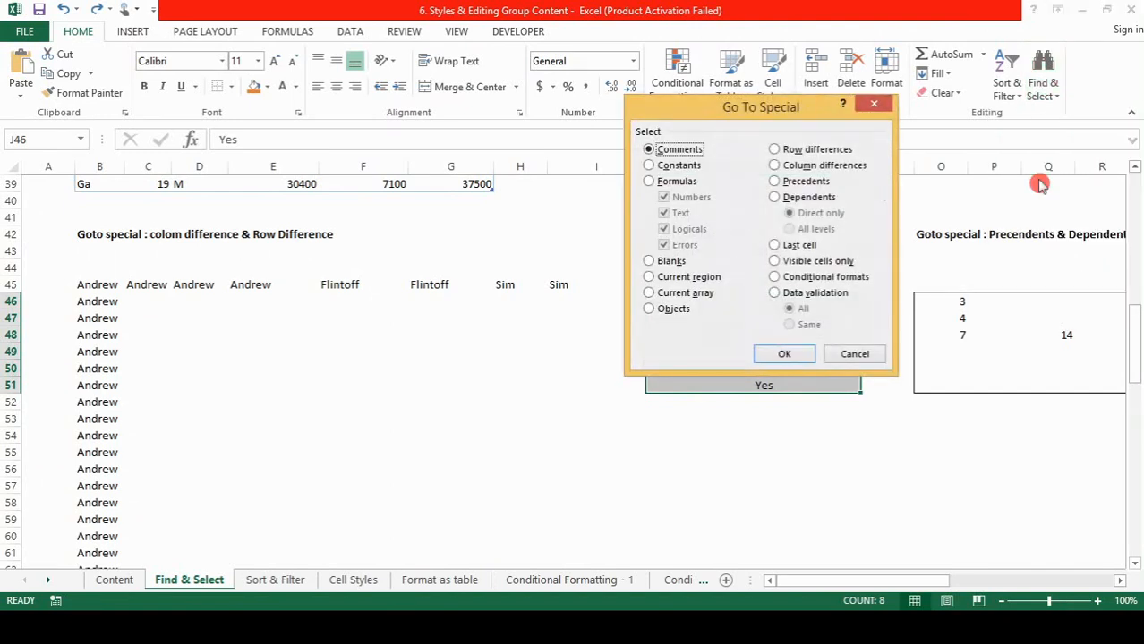
left_click(652, 260)
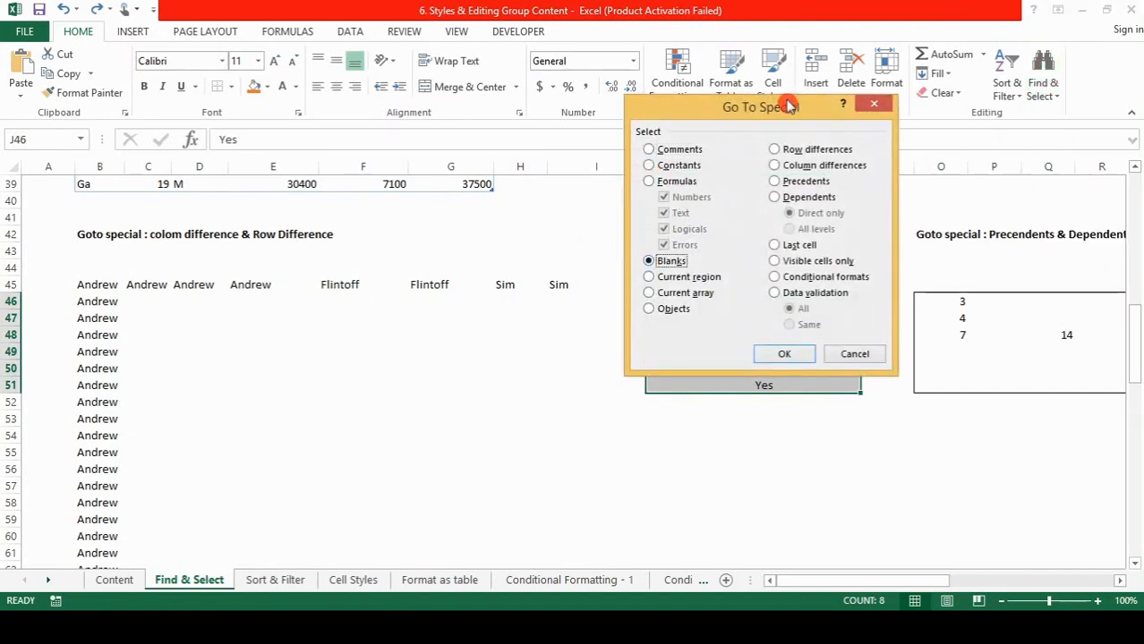
left_click_drag(786, 106, 464, 116)
left_click(462, 364)
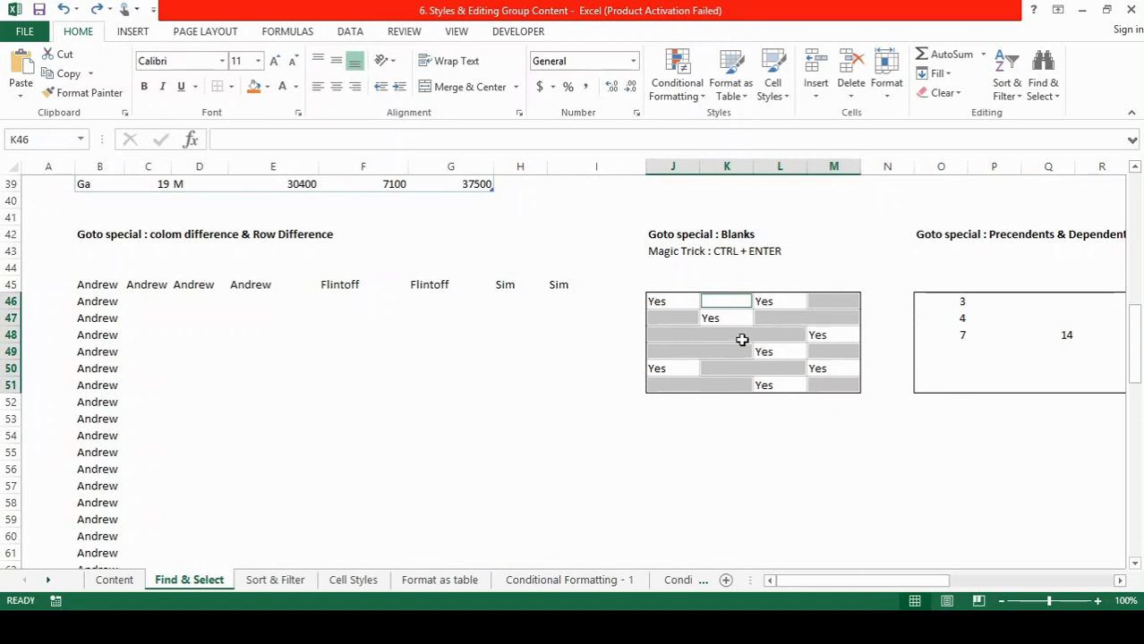
Enter No in all the selected blank cells of J46:M51 at once.
type("No")
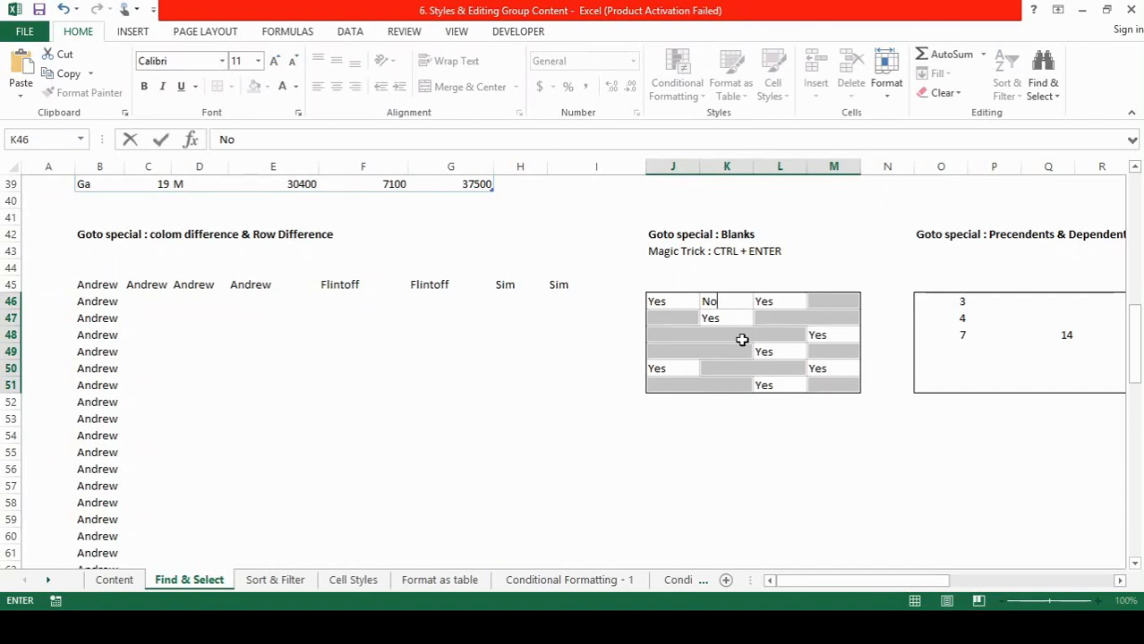
key("ctrl+Return")
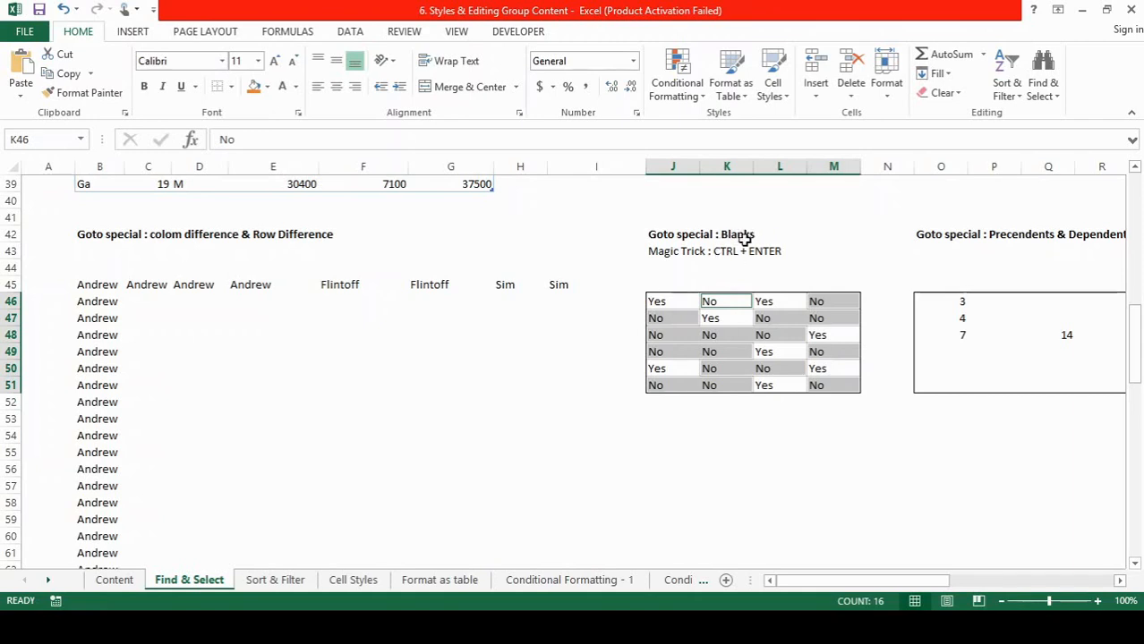
Examine the Precedents and Dependents example under O42, starting at its first value in O46.
left_click(946, 240)
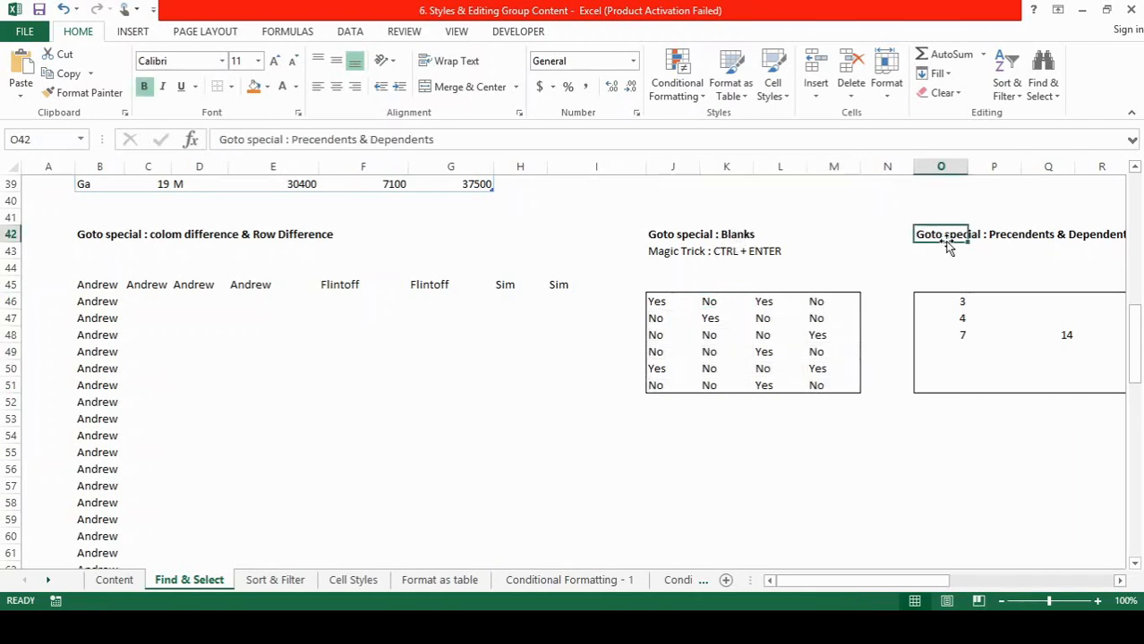
key("Right")
key("Right")
key("Right")
key("Right")
key("Left")
key("Left")
key("Left")
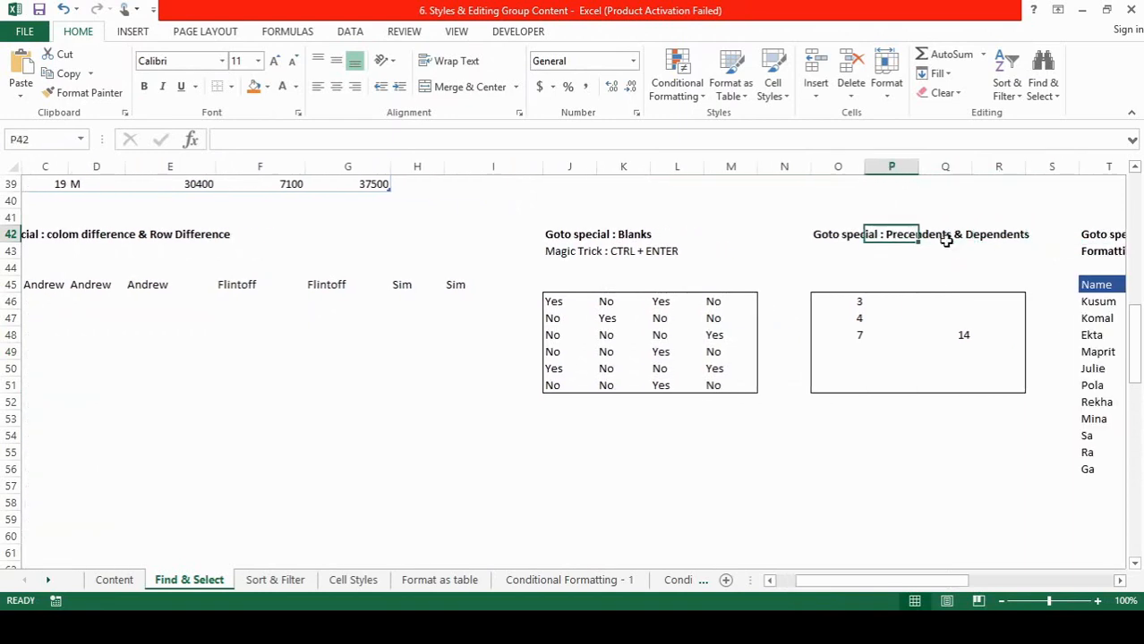
left_click(821, 234)
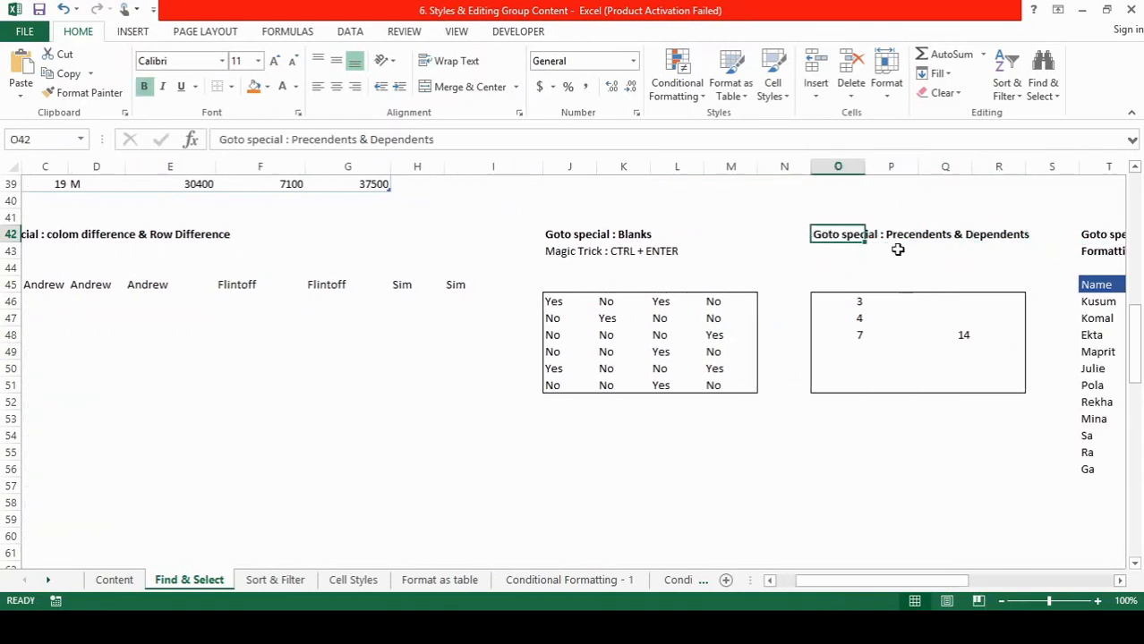
left_click(854, 304)
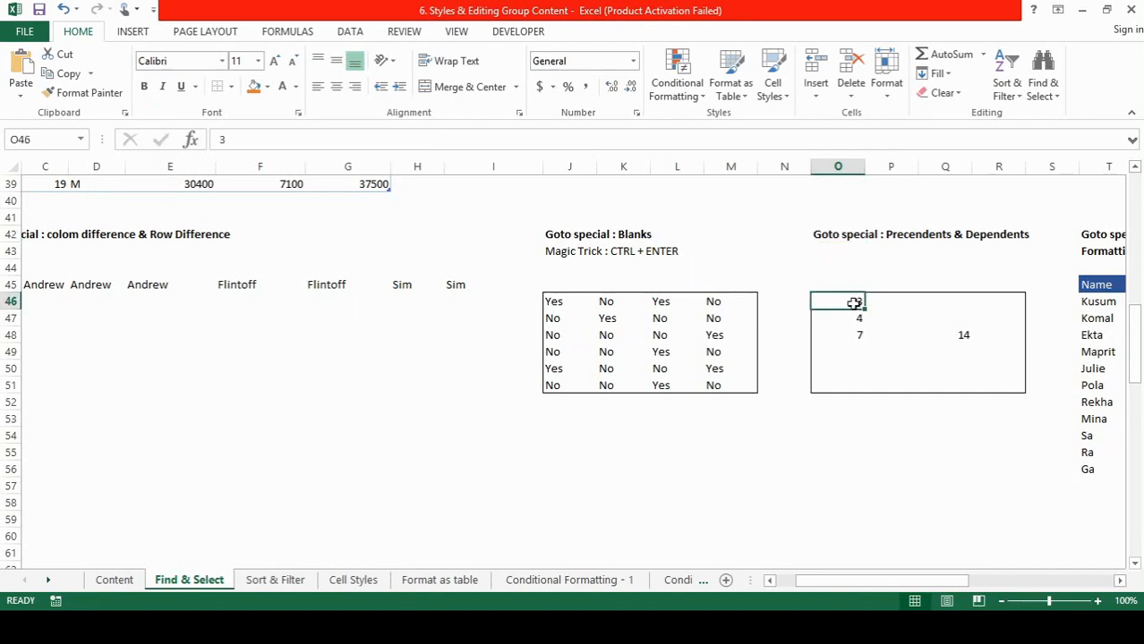
Check the contents of O47 and O48, and use Go To Special to select the precedents of the SUM formula in Q48.
left_click(857, 324)
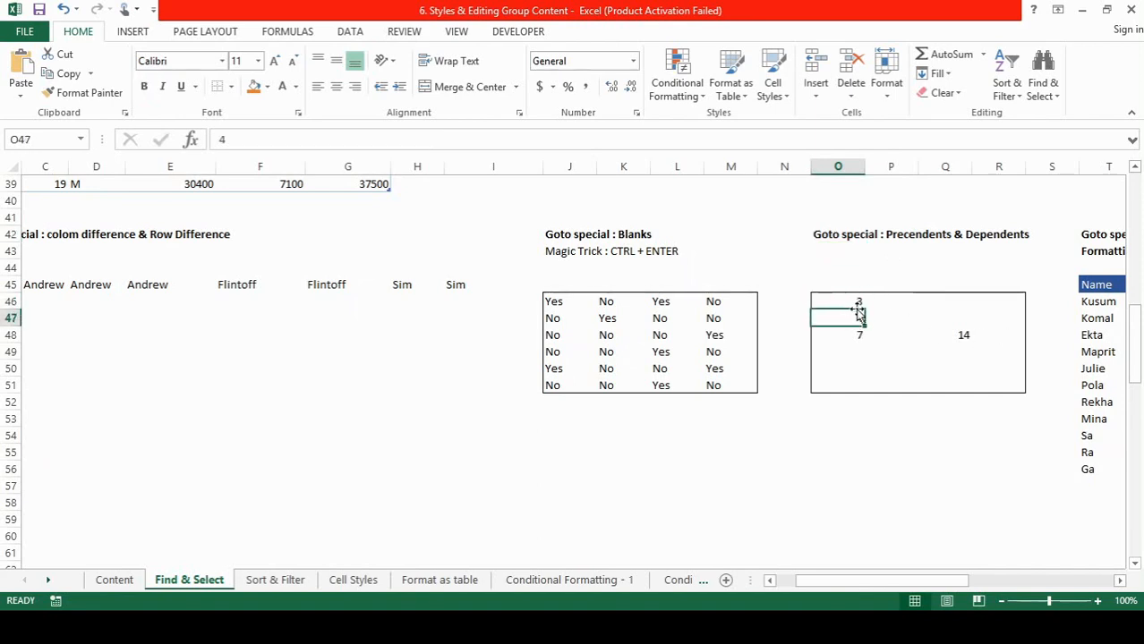
key("Down")
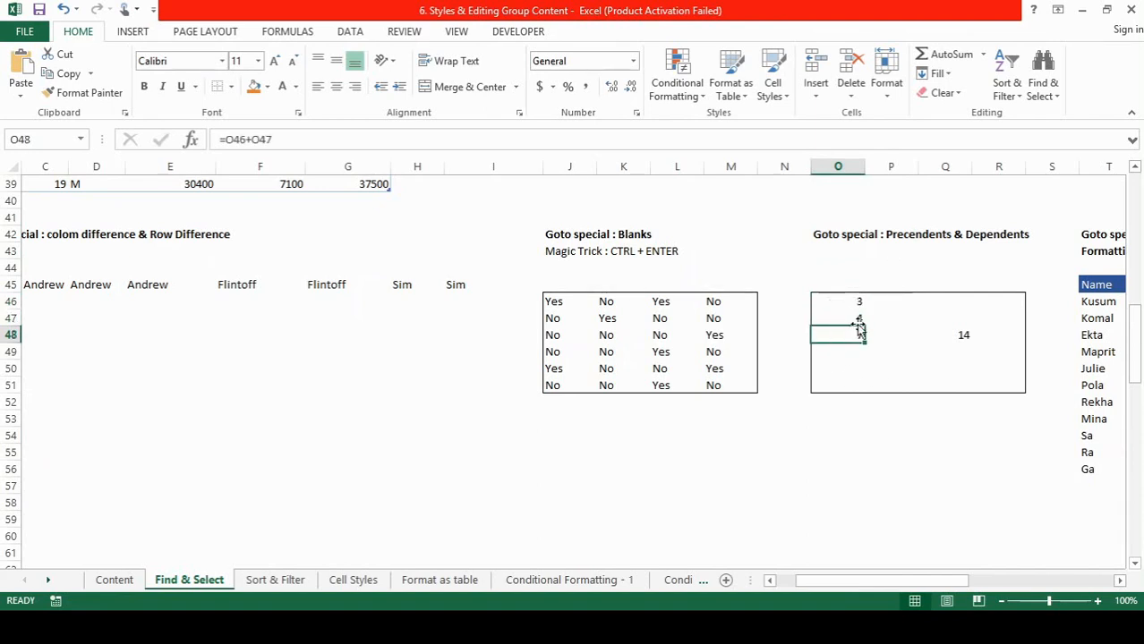
left_click(966, 332)
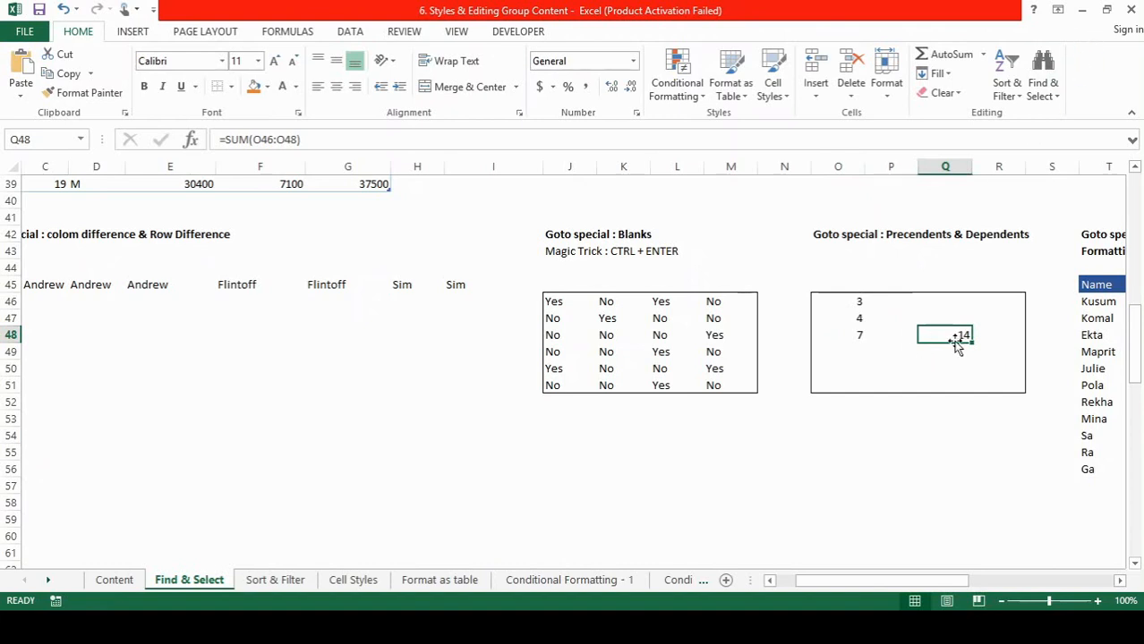
left_click(1049, 89)
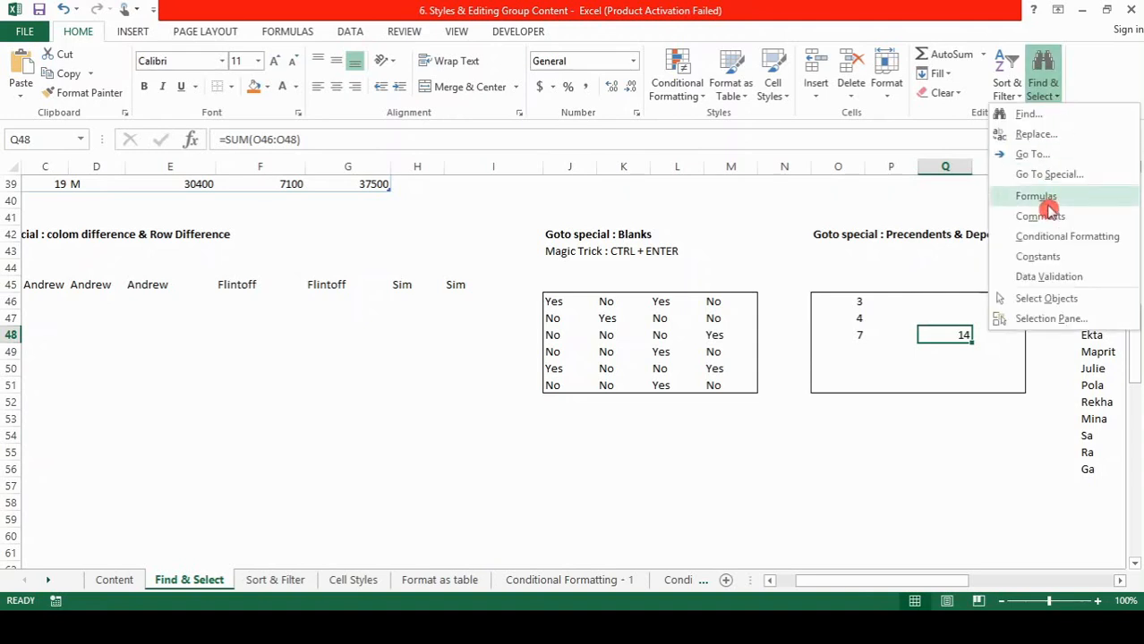
left_click(1048, 174)
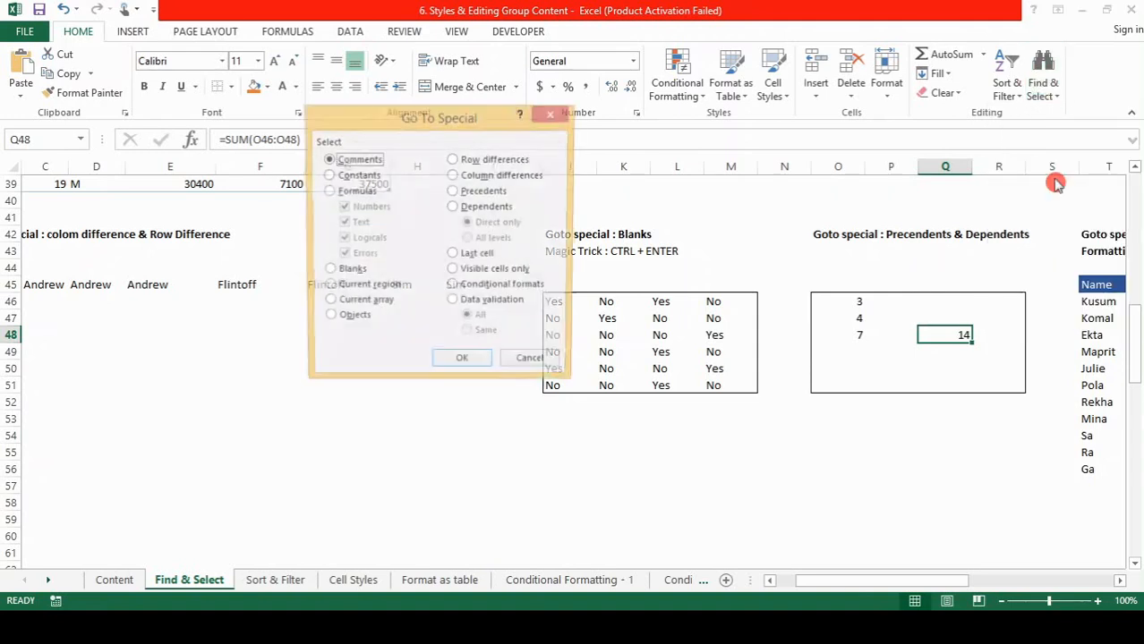
left_click(453, 191)
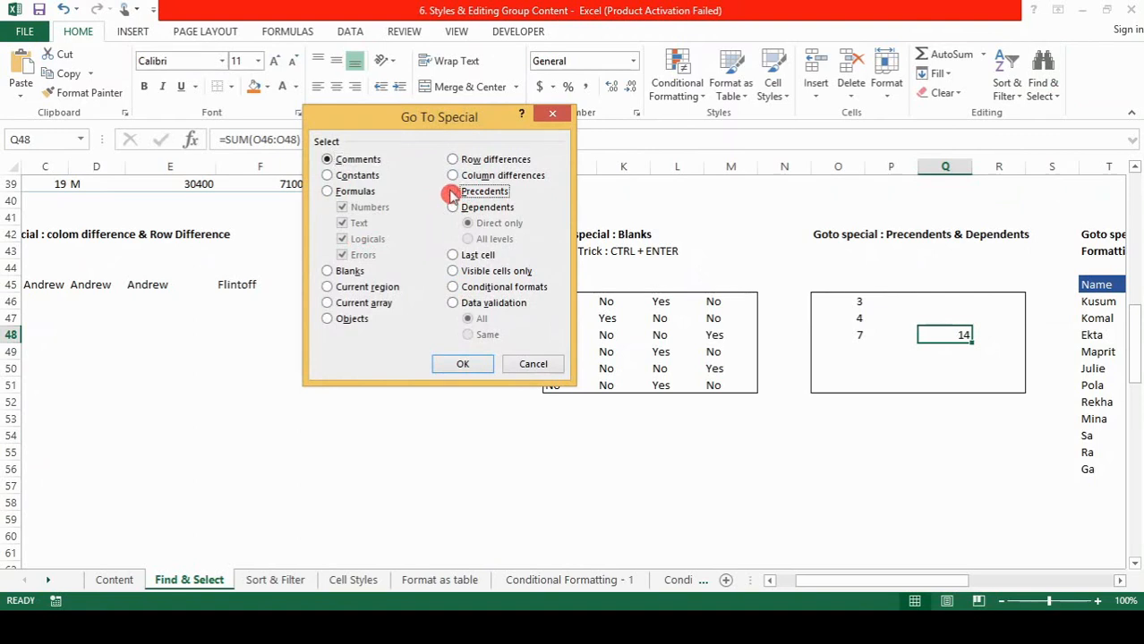
left_click(458, 362)
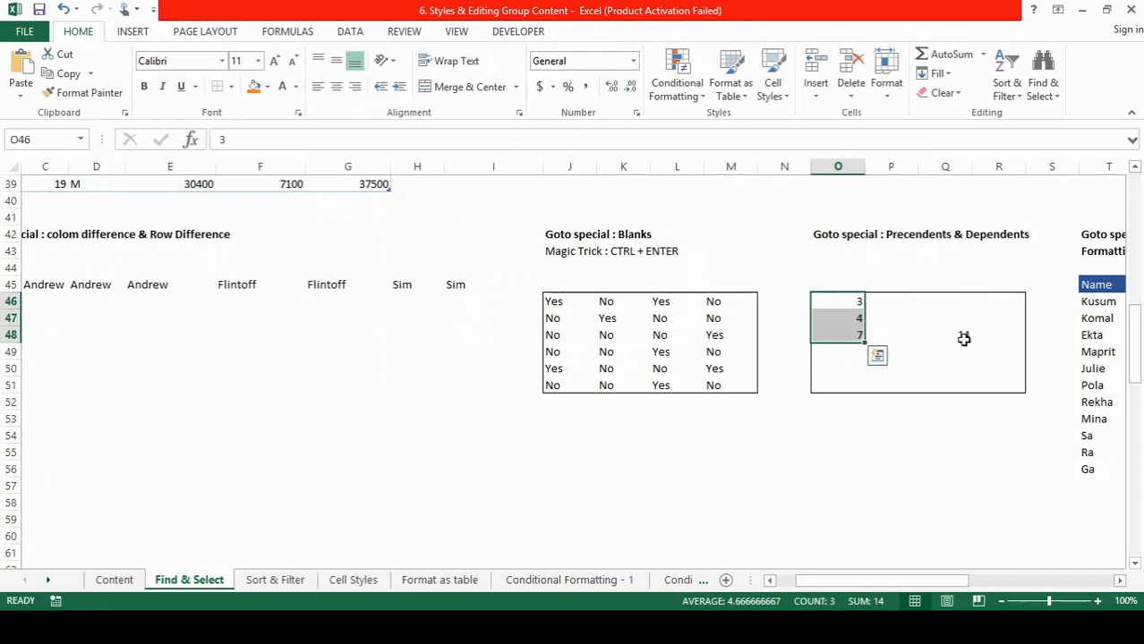
Use Go To Special on cell O48 to select its direct dependents.
left_click(854, 333)
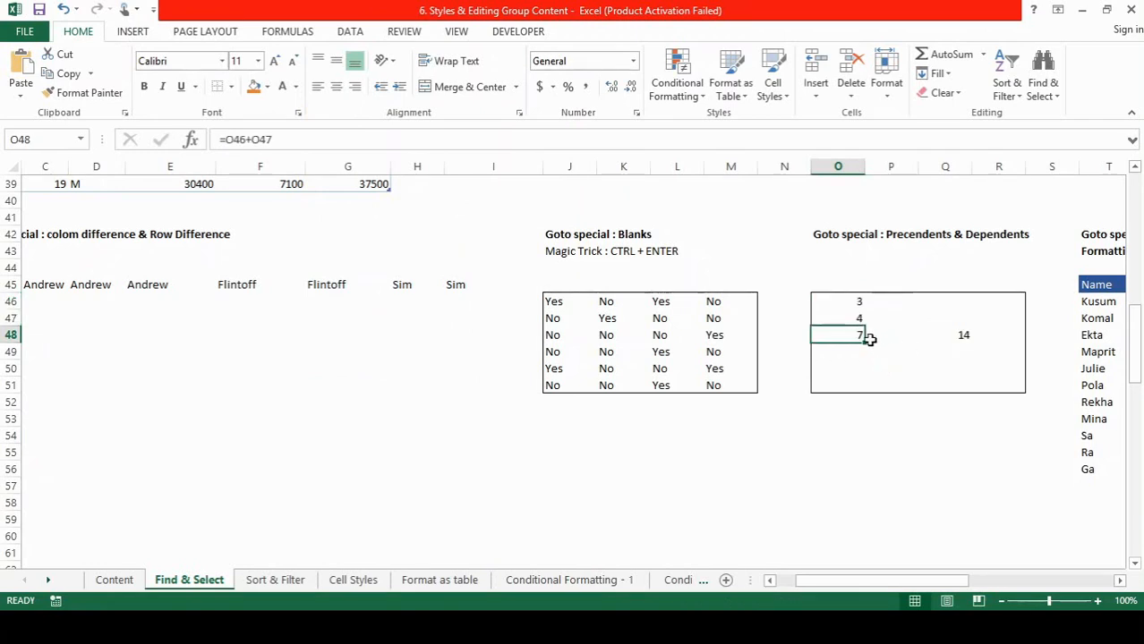
left_click(1052, 93)
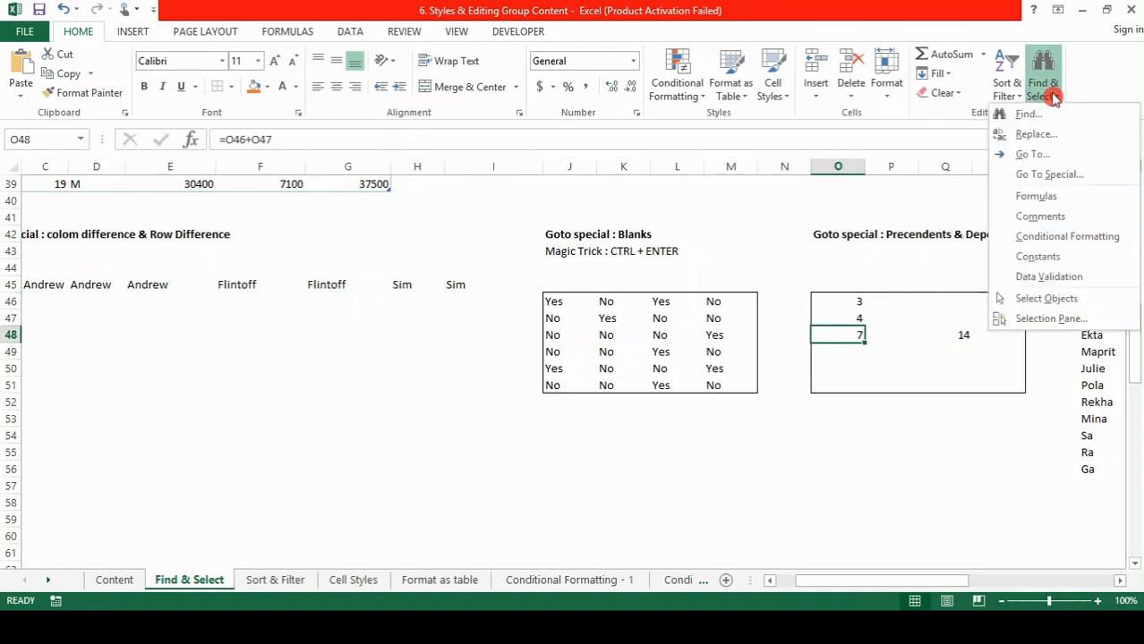
left_click(1052, 175)
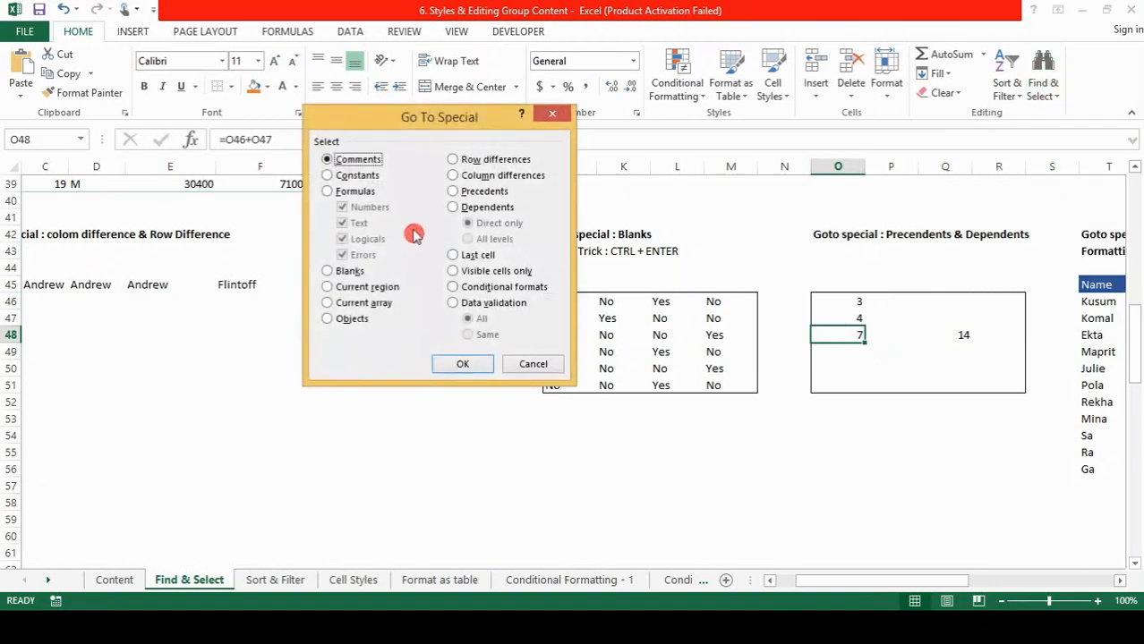
left_click(452, 207)
left_click(460, 363)
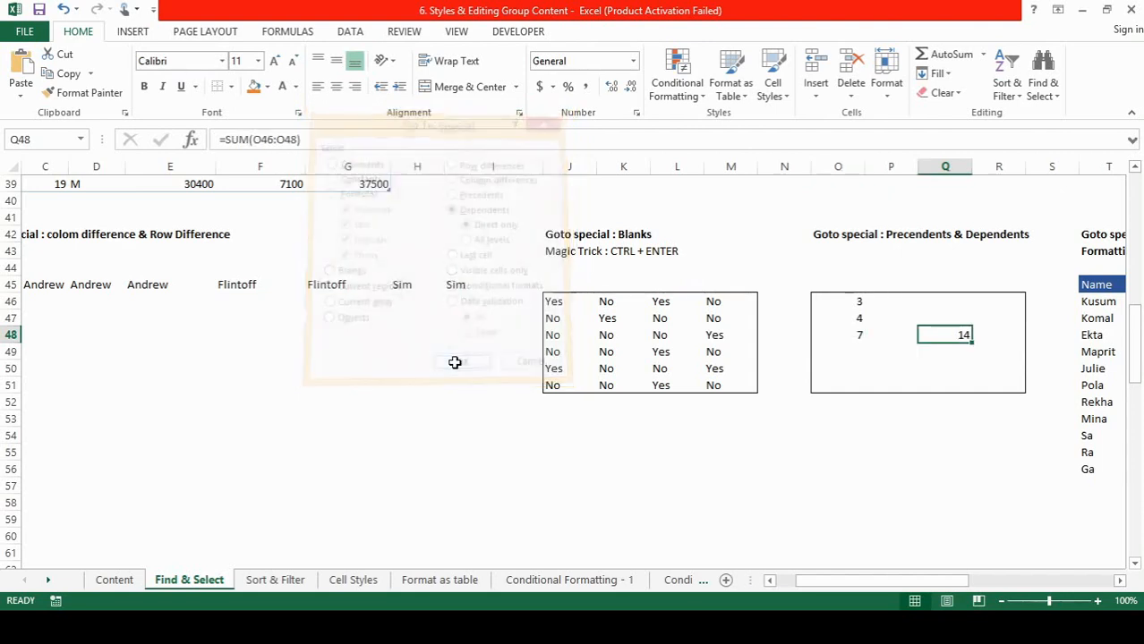